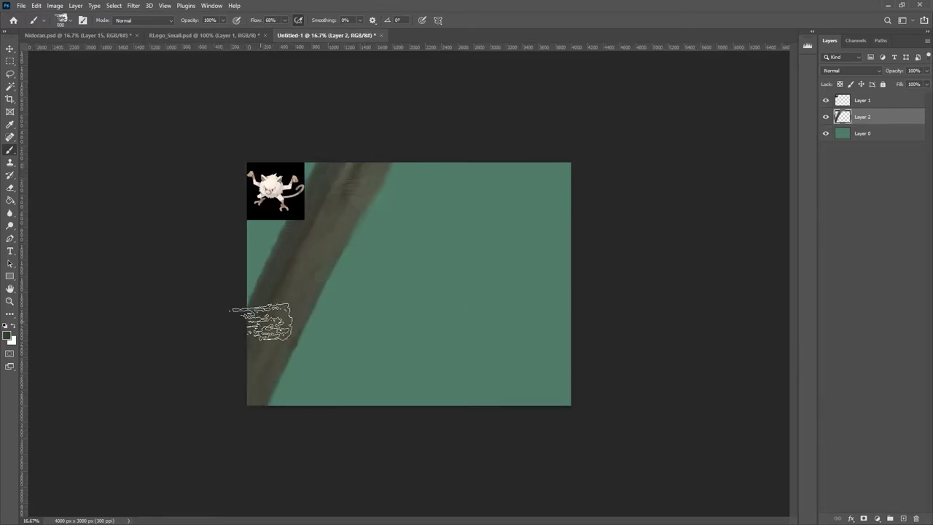
Step: Paint a curving branch to the right edge, then a central trunk and thin side branches on a new layer
{"action": "left_click_drag", "start_coordinate": [260, 316], "coordinate": [589, 194]}
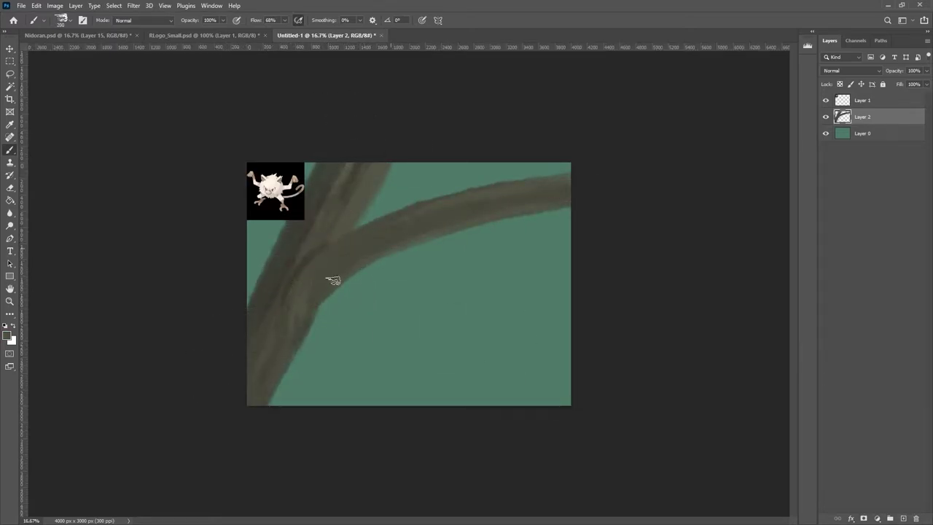
{"action": "key", "text": "ctrl+shift+alt+n"}
{"action": "key", "text": "bracketright"}
{"action": "key", "text": "bracketright"}
{"action": "key", "text": "bracketright"}
{"action": "left_click_drag", "start_coordinate": [400, 416], "coordinate": [414, 215]}
{"action": "key", "text": "bracketleft"}
{"action": "key", "text": "bracketleft"}
{"action": "key", "text": "bracketleft"}
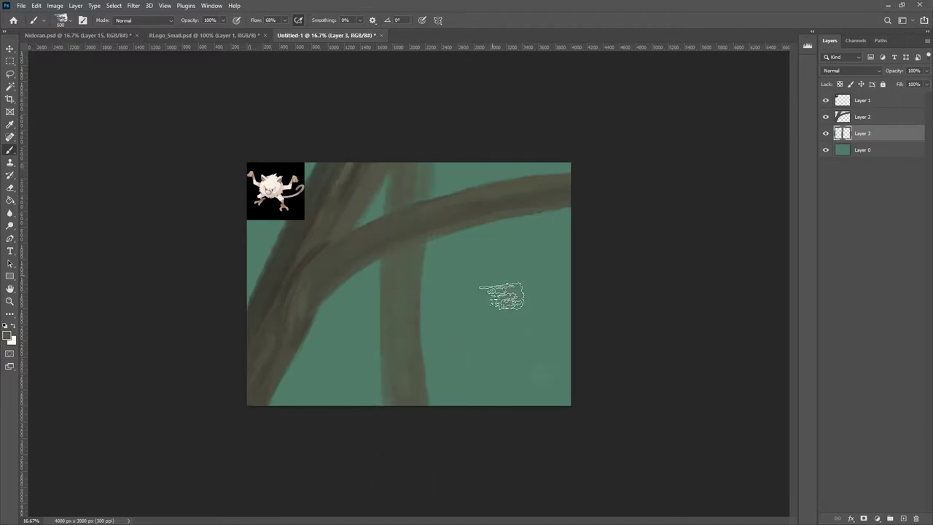
{"action": "left_click_drag", "start_coordinate": [500, 302], "coordinate": [552, 389]}
{"action": "left_click_drag", "start_coordinate": [552, 342], "coordinate": [537, 141]}
{"action": "left_click_drag", "start_coordinate": [531, 211], "coordinate": [530, 299]}
{"action": "left_click_drag", "start_coordinate": [531, 195], "coordinate": [510, 340]}
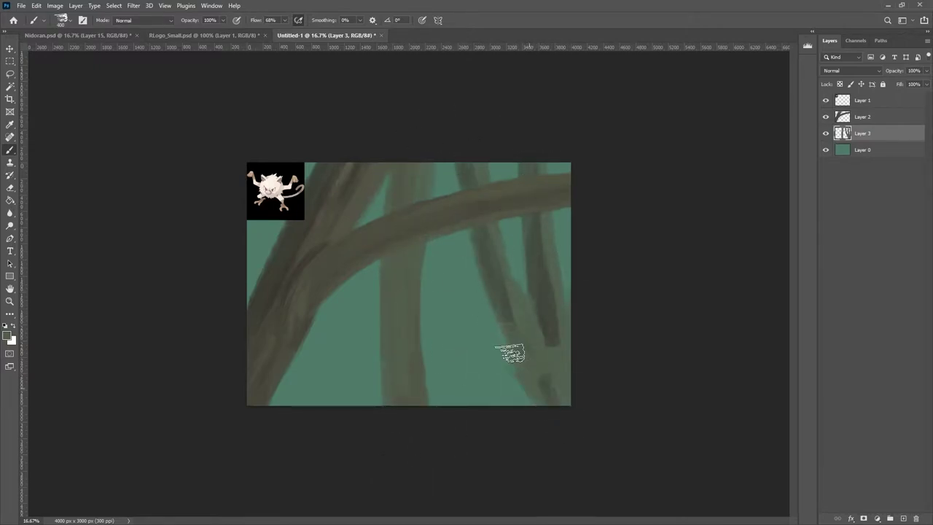
{"action": "mouse_move", "coordinate": [382, 390]}
{"action": "left_mouse_down"}
{"action": "mouse_move", "coordinate": [284, 358]}
{"action": "mouse_move", "coordinate": [386, 386]}
{"action": "mouse_move", "coordinate": [427, 251]}
{"action": "left_mouse_up"}
Step: Add pale highlight strokes along the big branch, trunk and right-side branches
{"action": "key", "text": "p"}
{"action": "key", "text": "b"}
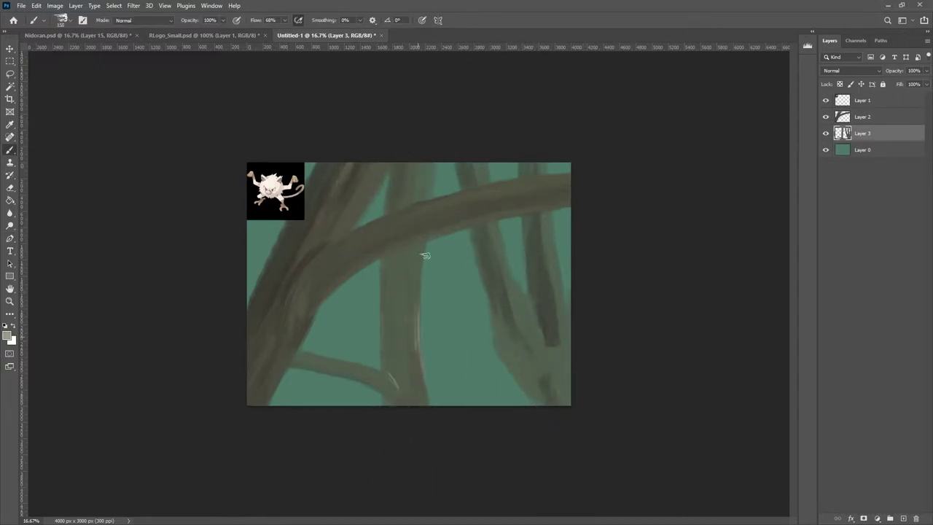
{"action": "key", "text": "alt+bracketright"}
{"action": "left_click_drag", "start_coordinate": [568, 208], "coordinate": [343, 277]}
{"action": "left_click_drag", "start_coordinate": [334, 240], "coordinate": [302, 299]}
{"action": "left_click_drag", "start_coordinate": [394, 164], "coordinate": [357, 226]}
{"action": "left_click_drag", "start_coordinate": [568, 281], "coordinate": [557, 306]}
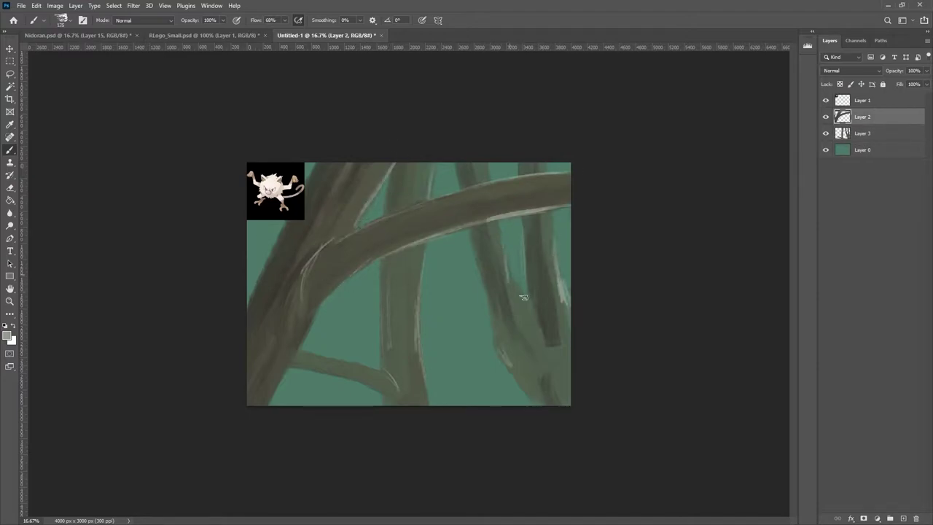
{"action": "left_click_drag", "start_coordinate": [551, 354], "coordinate": [540, 368]}
Step: Paint dark green foliage behind the branches and across the top on new layers
{"action": "key", "text": "ctrl+shift+alt+n"}
{"action": "left_click", "coordinate": [455, 259], "text": "alt"}
{"action": "left_click_drag", "start_coordinate": [456, 259], "coordinate": [466, 336]}
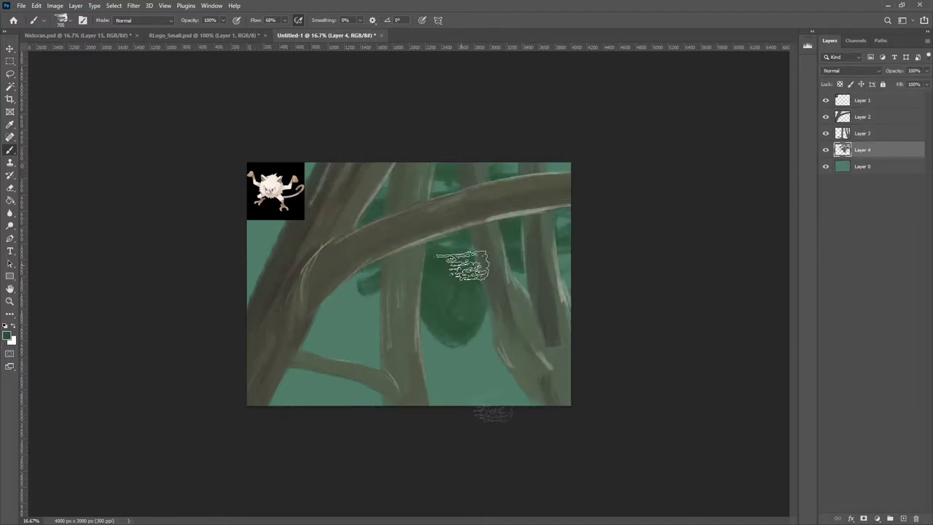
{"action": "left_click_drag", "start_coordinate": [342, 397], "coordinate": [263, 386]}
{"action": "key", "text": "ctrl+shift+alt+n"}
{"action": "left_click_drag", "start_coordinate": [590, 167], "coordinate": [313, 153]}
Step: Hide the Mankey reference and paint bright green leaf clumps on a new layer
{"action": "left_click", "coordinate": [825, 100]}
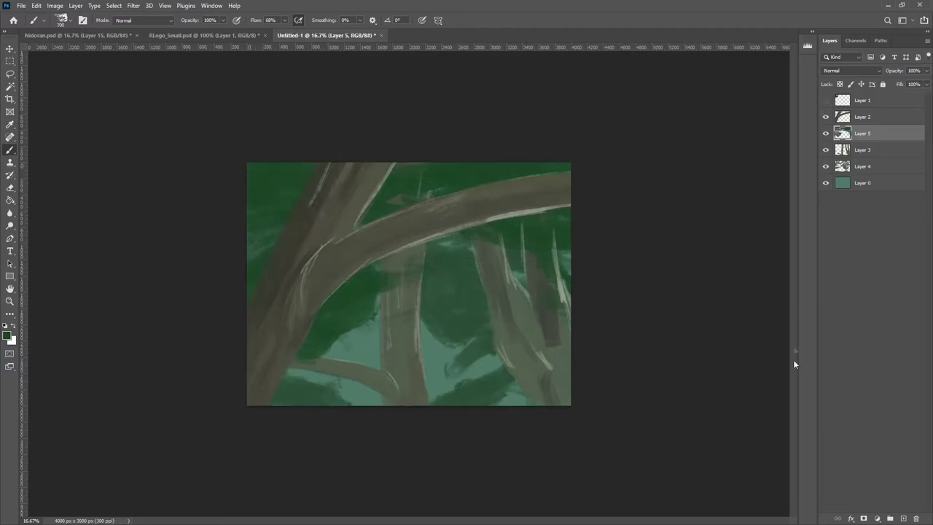
{"action": "key", "text": "ctrl+shift+alt+n"}
{"action": "left_click_drag", "start_coordinate": [565, 401], "coordinate": [576, 246]}
{"action": "left_click_drag", "start_coordinate": [251, 191], "coordinate": [459, 182]}
{"action": "left_click_drag", "start_coordinate": [554, 233], "coordinate": [546, 313]}
{"action": "left_click", "coordinate": [862, 199], "text": "shift"}
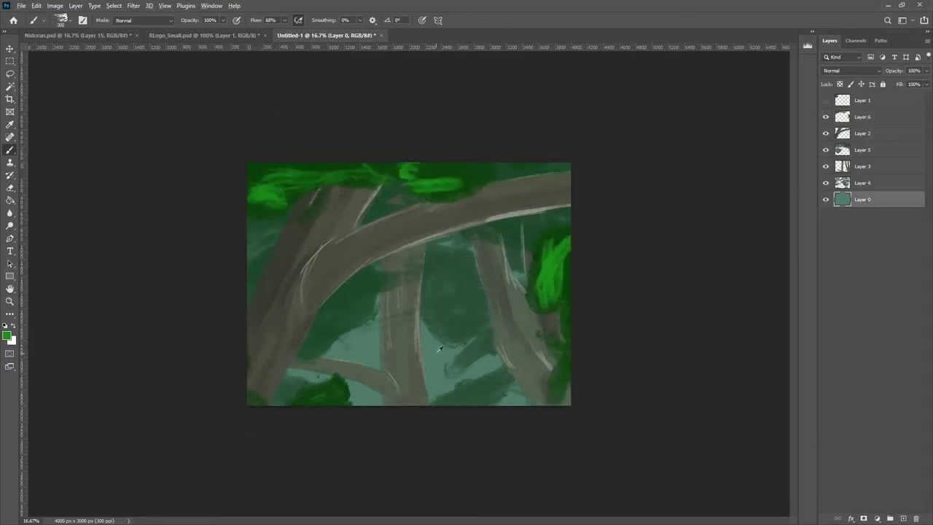
Step: Stamp and group the background, then block in the Mankey's round beige body and looping tail
{"action": "key", "text": "ctrl+alt+e"}
{"action": "key", "text": "ctrl+g"}
{"action": "key", "text": "ctrl+shift+alt+n"}
{"action": "left_click", "coordinate": [826, 99]}
{"action": "left_click", "coordinate": [449, 322]}
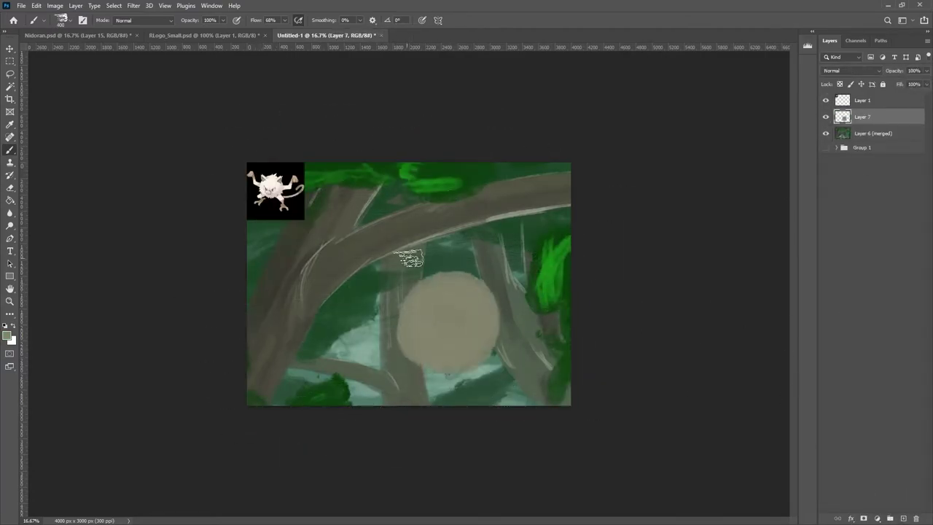
{"action": "left_click_drag", "start_coordinate": [473, 277], "coordinate": [479, 224]}
{"action": "left_click_drag", "start_coordinate": [430, 207], "coordinate": [448, 244]}
Step: Delete the merged background copy and block in the head, arms and legs with a bigger brush
{"action": "left_click", "coordinate": [862, 133]}
{"action": "key", "text": "Delete"}
{"action": "left_click", "coordinate": [862, 117]}
{"action": "key", "text": "bracketright"}
{"action": "key", "text": "bracketright"}
{"action": "key", "text": "bracketright"}
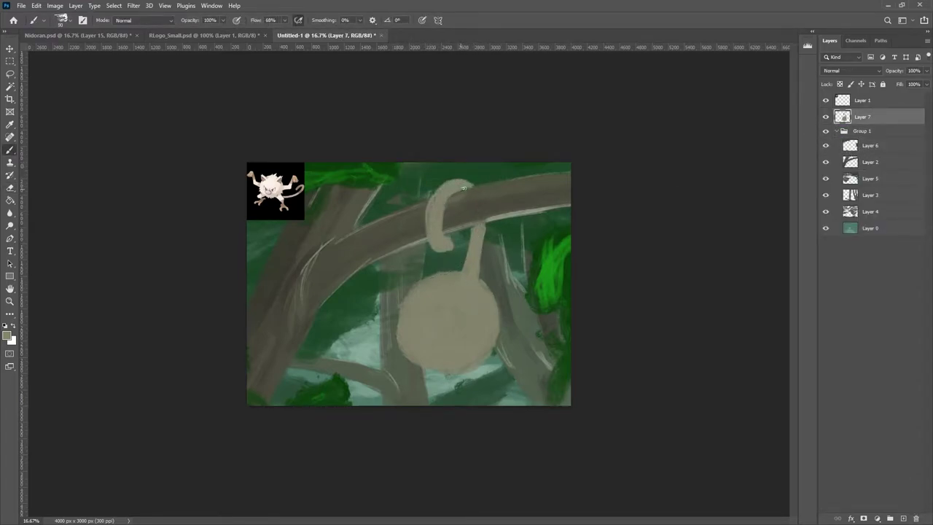
{"action": "mouse_move", "coordinate": [397, 226]}
{"action": "left_mouse_down"}
{"action": "mouse_move", "coordinate": [401, 270]}
{"action": "mouse_move", "coordinate": [408, 232]}
{"action": "left_mouse_up"}
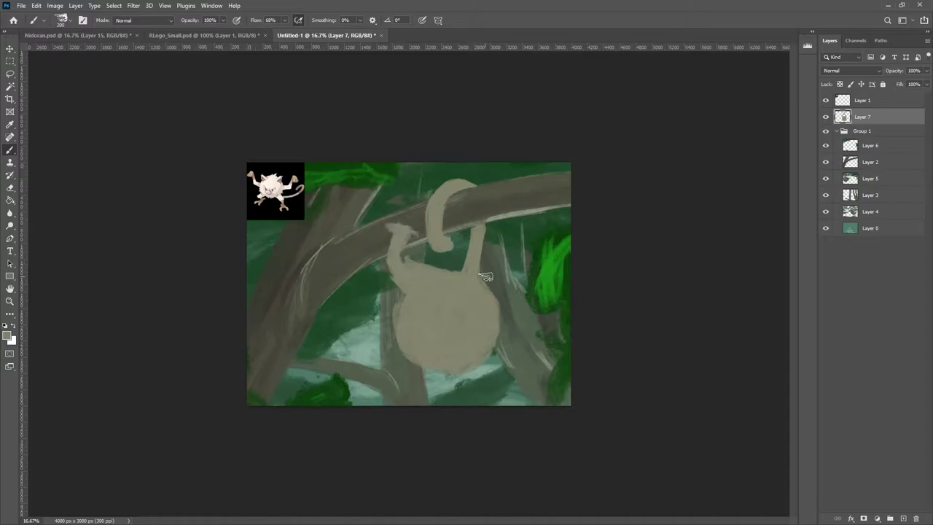
{"action": "left_click_drag", "start_coordinate": [485, 291], "coordinate": [517, 226]}
{"action": "mouse_move", "coordinate": [404, 302]}
{"action": "left_mouse_down"}
{"action": "mouse_move", "coordinate": [362, 330]}
{"action": "mouse_move", "coordinate": [386, 364]}
{"action": "left_mouse_up"}
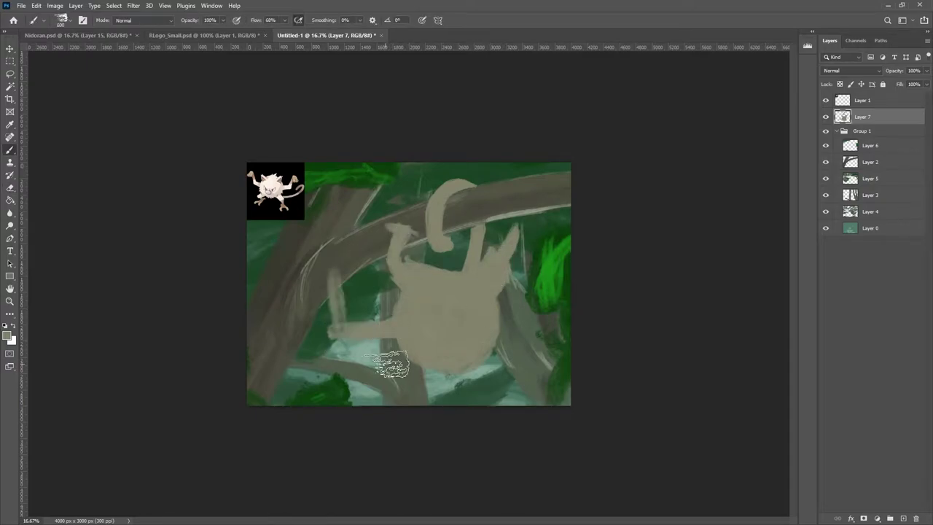
{"action": "mouse_move", "coordinate": [357, 321]}
{"action": "left_mouse_down"}
{"action": "mouse_move", "coordinate": [338, 270]}
{"action": "mouse_move", "coordinate": [331, 379]}
{"action": "left_mouse_up"}
{"action": "left_click_drag", "start_coordinate": [510, 343], "coordinate": [537, 416]}
Step: Colour the tail loop, raised arm and legs reddish-brown and roughen the body edges into fur
{"action": "key", "text": "bracketright"}
{"action": "key", "text": "bracketright"}
{"action": "key", "text": "bracketright"}
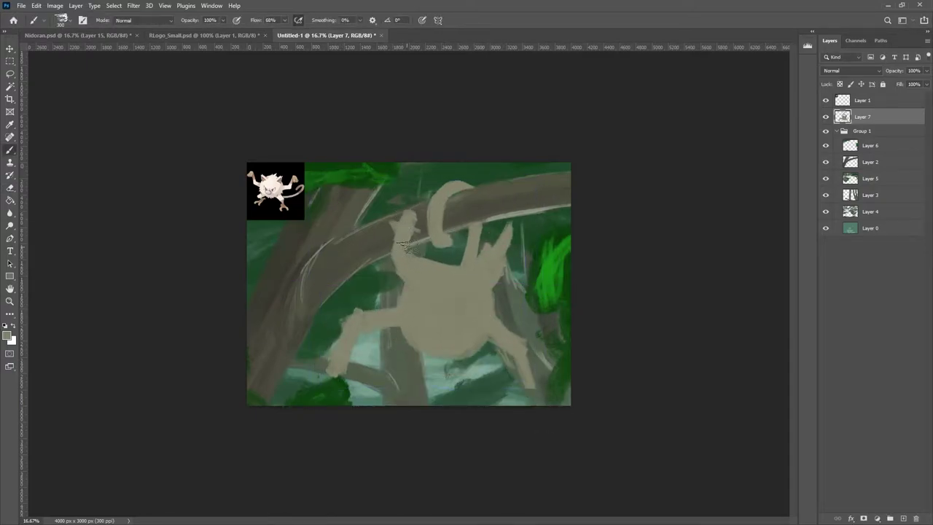
{"action": "key", "text": "bracketleft"}
{"action": "key", "text": "bracketleft"}
{"action": "mouse_move", "coordinate": [404, 248]}
{"action": "left_mouse_down"}
{"action": "mouse_move", "coordinate": [419, 191]}
{"action": "mouse_move", "coordinate": [441, 241]}
{"action": "left_mouse_up"}
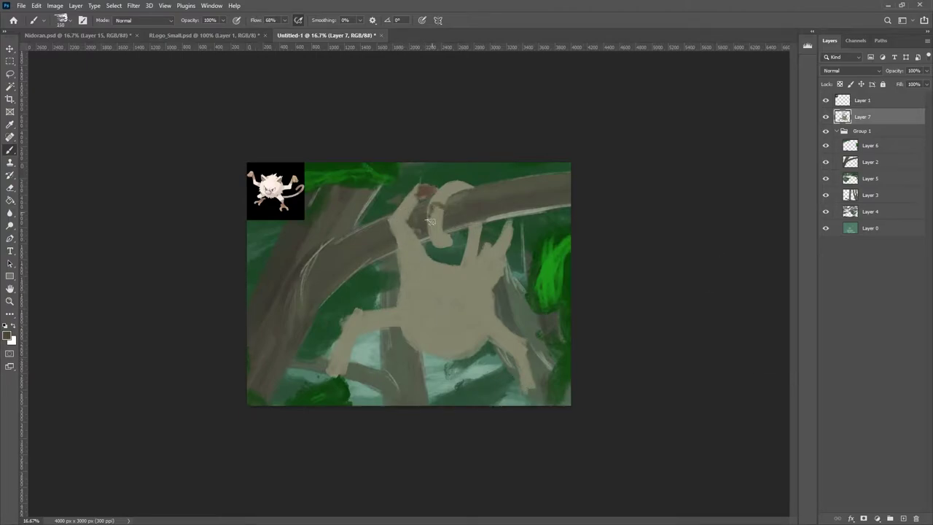
{"action": "left_click_drag", "start_coordinate": [506, 224], "coordinate": [502, 252]}
{"action": "left_click_drag", "start_coordinate": [348, 325], "coordinate": [333, 372]}
{"action": "left_click_drag", "start_coordinate": [521, 342], "coordinate": [530, 400]}
{"action": "mouse_move", "coordinate": [453, 328]}
{"action": "left_mouse_down"}
{"action": "mouse_move", "coordinate": [463, 341]}
{"action": "mouse_move", "coordinate": [397, 292]}
{"action": "left_mouse_up"}
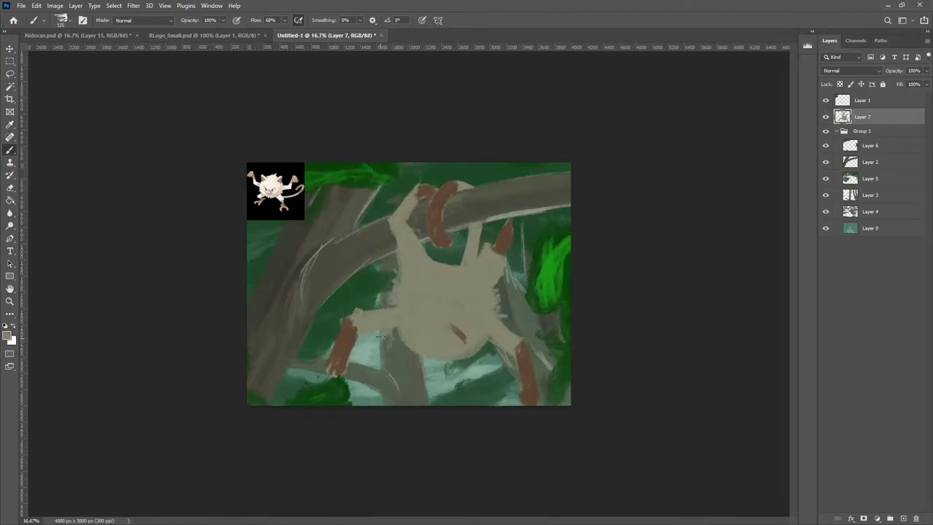
{"action": "left_click_drag", "start_coordinate": [379, 339], "coordinate": [481, 364]}
Step: Paint brown brows, eyes and mouth area, plus the pink snout on the face
{"action": "left_click_drag", "start_coordinate": [408, 321], "coordinate": [467, 331]}
{"action": "left_click_drag", "start_coordinate": [423, 291], "coordinate": [470, 315]}
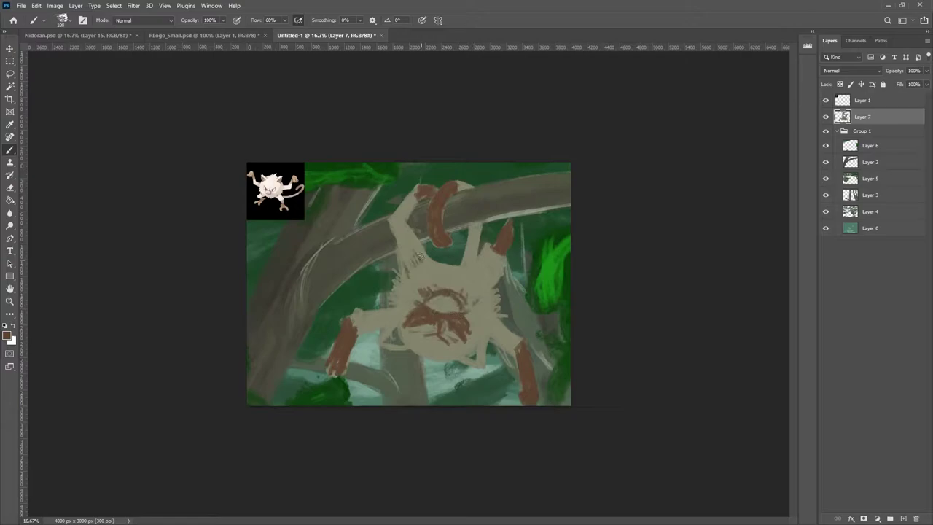
{"action": "left_click_drag", "start_coordinate": [402, 259], "coordinate": [484, 272]}
{"action": "left_click_drag", "start_coordinate": [387, 335], "coordinate": [477, 357]}
{"action": "mouse_move", "coordinate": [431, 301]}
{"action": "left_mouse_down"}
{"action": "mouse_move", "coordinate": [459, 311]}
{"action": "mouse_move", "coordinate": [437, 305]}
{"action": "left_mouse_up"}
{"action": "left_click_drag", "start_coordinate": [448, 297], "coordinate": [430, 322]}
Step: Paint light beige-white fur strokes over the body, arms, lower face and tail limb
{"action": "left_click", "coordinate": [398, 244], "text": "alt"}
{"action": "mouse_move", "coordinate": [394, 233]}
{"action": "left_mouse_down"}
{"action": "mouse_move", "coordinate": [412, 261]}
{"action": "mouse_move", "coordinate": [350, 317]}
{"action": "left_mouse_up"}
{"action": "left_click_drag", "start_coordinate": [415, 263], "coordinate": [495, 251]}
{"action": "left_click_drag", "start_coordinate": [415, 364], "coordinate": [478, 361]}
{"action": "mouse_move", "coordinate": [484, 343]}
{"action": "left_mouse_down"}
{"action": "mouse_move", "coordinate": [406, 327]}
{"action": "mouse_move", "coordinate": [408, 295]}
{"action": "left_mouse_up"}
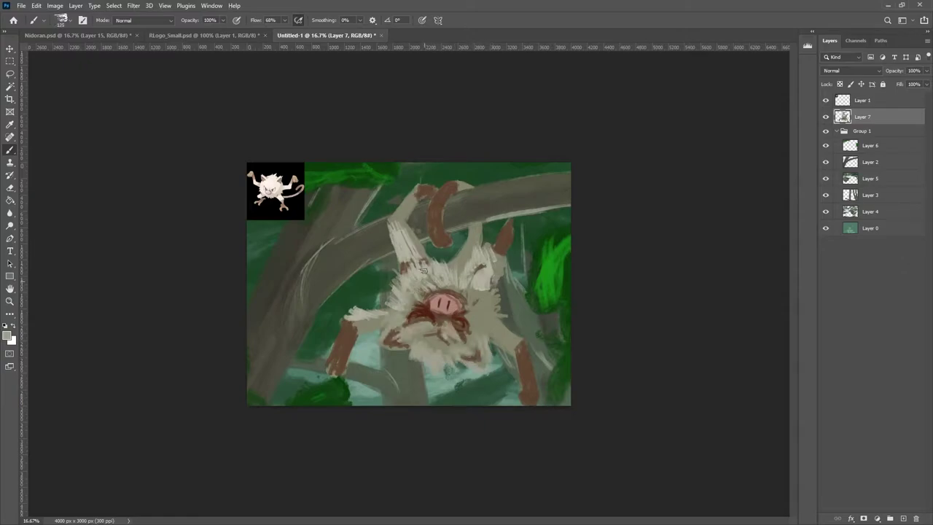
{"action": "left_click_drag", "start_coordinate": [473, 266], "coordinate": [499, 317]}
{"action": "left_click_drag", "start_coordinate": [484, 226], "coordinate": [400, 193]}
{"action": "left_click_drag", "start_coordinate": [419, 263], "coordinate": [409, 203]}
Step: Add grey fur strokes to the sides and lower body and repaint the pink nose
{"action": "left_click_drag", "start_coordinate": [470, 222], "coordinate": [492, 273]}
{"action": "left_click_drag", "start_coordinate": [430, 339], "coordinate": [450, 350]}
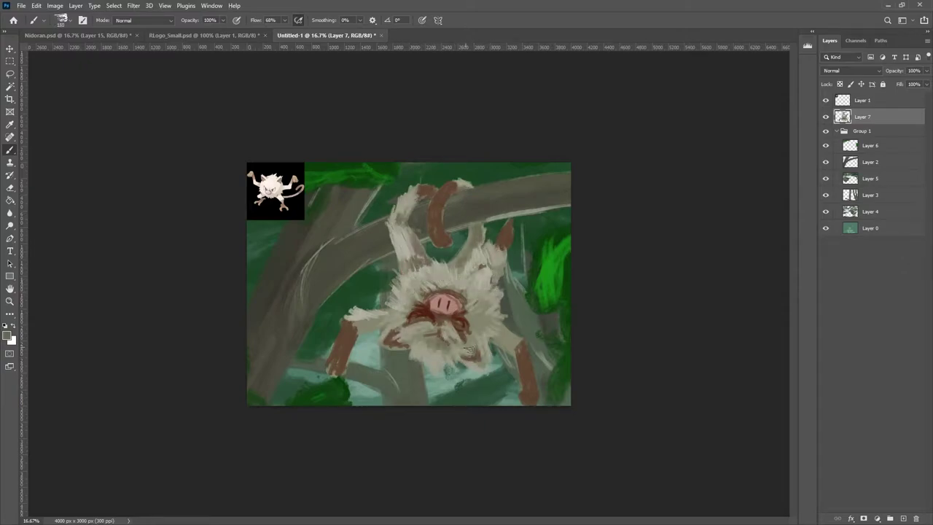
{"action": "left_click_drag", "start_coordinate": [507, 321], "coordinate": [477, 361]}
{"action": "mouse_move", "coordinate": [390, 312]}
{"action": "left_mouse_down"}
{"action": "mouse_move", "coordinate": [415, 292]}
{"action": "mouse_move", "coordinate": [455, 295]}
{"action": "left_mouse_up"}
{"action": "left_click", "coordinate": [445, 295], "text": "alt"}
{"action": "key", "text": "r"}
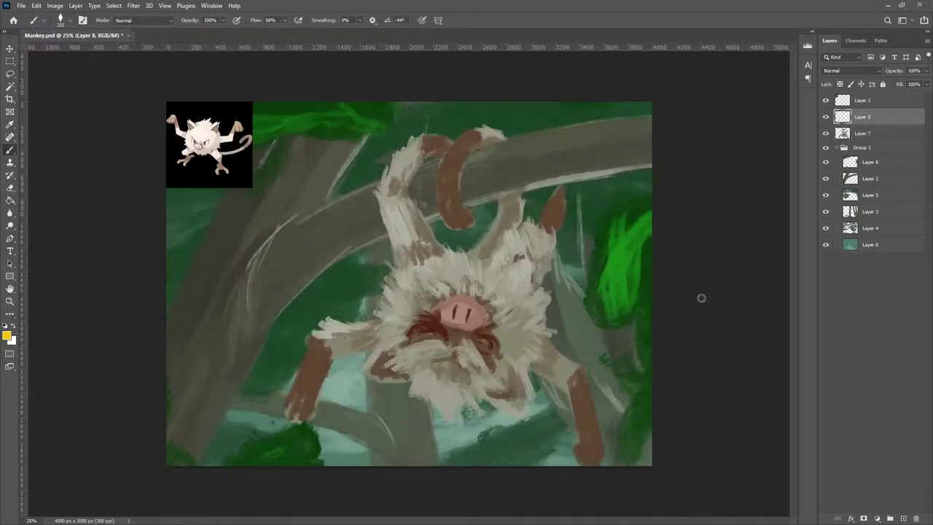
Step: Outline the nose, brows, both ears and left cheek fur with dark sketchy lines
{"action": "mouse_move", "coordinate": [440, 312]}
{"action": "left_mouse_down"}
{"action": "mouse_move", "coordinate": [485, 317]}
{"action": "mouse_move", "coordinate": [340, 222]}
{"action": "mouse_move", "coordinate": [398, 238]}
{"action": "left_mouse_up"}
{"action": "left_click_drag", "start_coordinate": [301, 145], "coordinate": [347, 174]}
{"action": "mouse_move", "coordinate": [293, 199]}
{"action": "left_mouse_down"}
{"action": "mouse_move", "coordinate": [341, 145]}
{"action": "mouse_move", "coordinate": [337, 179]}
{"action": "left_mouse_up"}
{"action": "mouse_move", "coordinate": [416, 192]}
{"action": "left_mouse_down"}
{"action": "mouse_move", "coordinate": [443, 228]}
{"action": "mouse_move", "coordinate": [449, 218]}
{"action": "left_mouse_up"}
{"action": "mouse_move", "coordinate": [339, 157]}
{"action": "left_mouse_down"}
{"action": "mouse_move", "coordinate": [414, 186]}
{"action": "mouse_move", "coordinate": [385, 191]}
{"action": "left_mouse_up"}
{"action": "left_click_drag", "start_coordinate": [277, 188], "coordinate": [271, 231]}
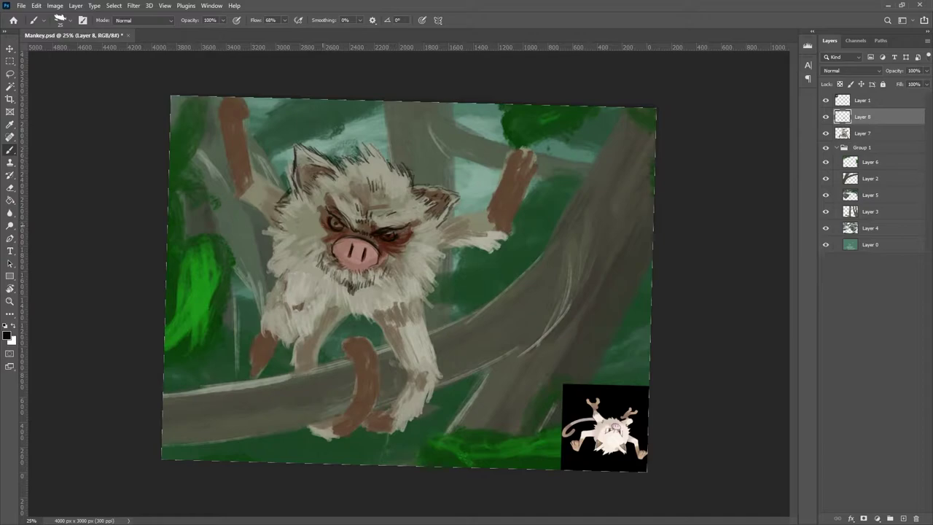
Step: Outline both raised arms and fists, the shoulder, belly and right side of the body
{"action": "left_click_drag", "start_coordinate": [446, 217], "coordinate": [488, 210]}
{"action": "mouse_move", "coordinate": [510, 234]}
{"action": "left_mouse_down"}
{"action": "mouse_move", "coordinate": [537, 167]}
{"action": "mouse_move", "coordinate": [497, 149]}
{"action": "mouse_move", "coordinate": [539, 162]}
{"action": "mouse_move", "coordinate": [521, 207]}
{"action": "left_mouse_up"}
{"action": "left_click_drag", "start_coordinate": [502, 149], "coordinate": [490, 208]}
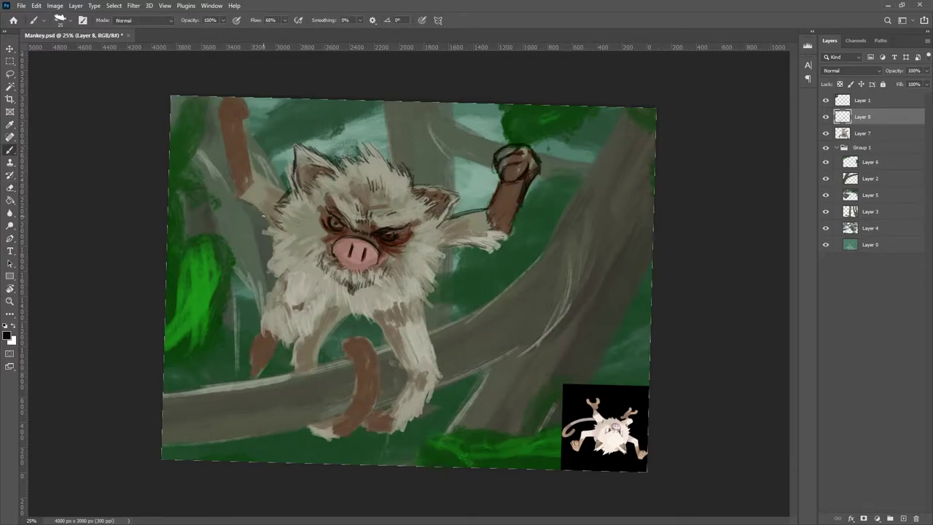
{"action": "left_click_drag", "start_coordinate": [271, 219], "coordinate": [243, 143]}
{"action": "mouse_move", "coordinate": [252, 175]}
{"action": "left_mouse_down"}
{"action": "mouse_move", "coordinate": [223, 124]}
{"action": "mouse_move", "coordinate": [252, 99]}
{"action": "mouse_move", "coordinate": [261, 284]}
{"action": "mouse_move", "coordinate": [405, 307]}
{"action": "left_mouse_up"}
{"action": "left_click_drag", "start_coordinate": [437, 261], "coordinate": [422, 304]}
{"action": "left_click_drag", "start_coordinate": [443, 226], "coordinate": [437, 264]}
Step: Outline the legs, feet and the hand gripping the branch, with faint marks near the tail
{"action": "left_click_drag", "start_coordinate": [267, 290], "coordinate": [281, 348]}
{"action": "left_click_drag", "start_coordinate": [313, 309], "coordinate": [253, 376]}
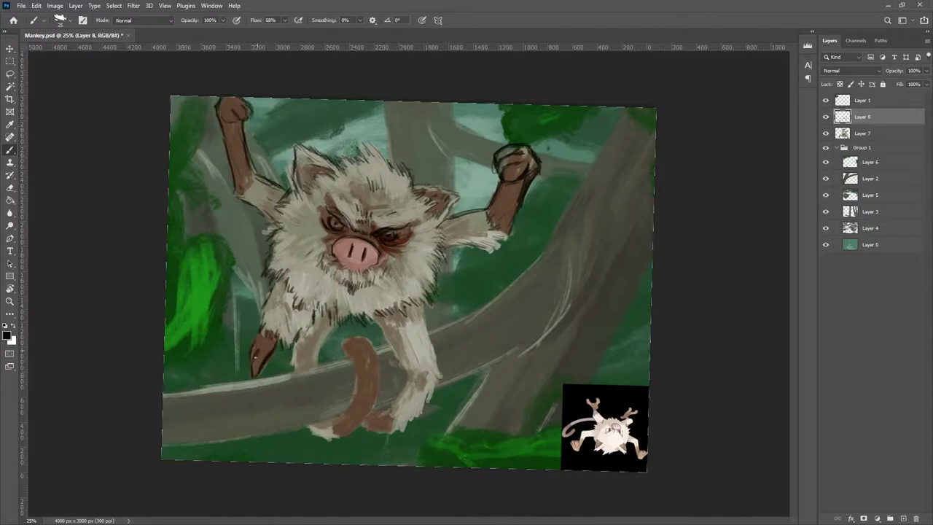
{"action": "left_click_drag", "start_coordinate": [405, 339], "coordinate": [407, 370]}
{"action": "mouse_move", "coordinate": [437, 360]}
{"action": "left_mouse_down"}
{"action": "mouse_move", "coordinate": [439, 388]}
{"action": "mouse_move", "coordinate": [399, 408]}
{"action": "left_mouse_up"}
{"action": "left_click_drag", "start_coordinate": [399, 310], "coordinate": [436, 367]}
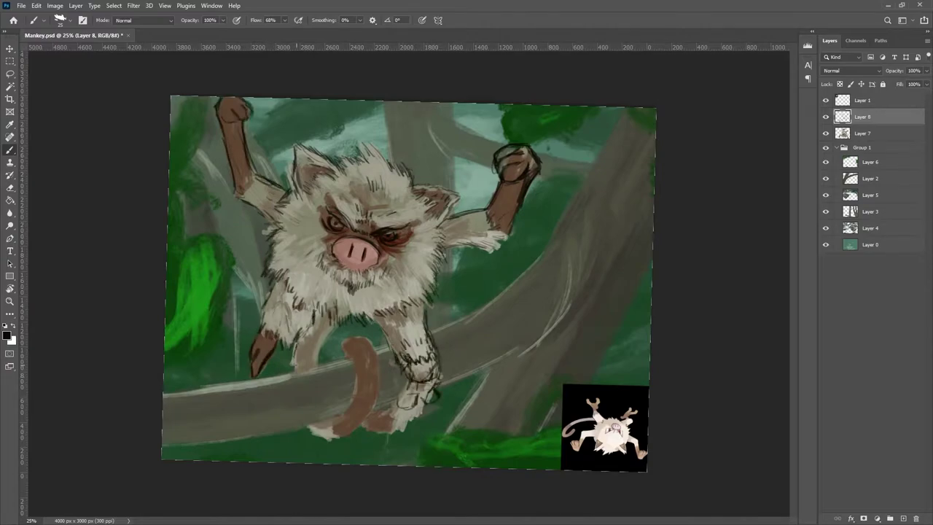
{"action": "left_click_drag", "start_coordinate": [320, 325], "coordinate": [318, 366]}
{"action": "left_click_drag", "start_coordinate": [358, 430], "coordinate": [309, 435]}
Step: Rotate the view upside down to check the drawing, rotate back, and add two new layers
{"action": "key", "text": "alt+bracketleft"}
{"action": "key", "text": "r"}
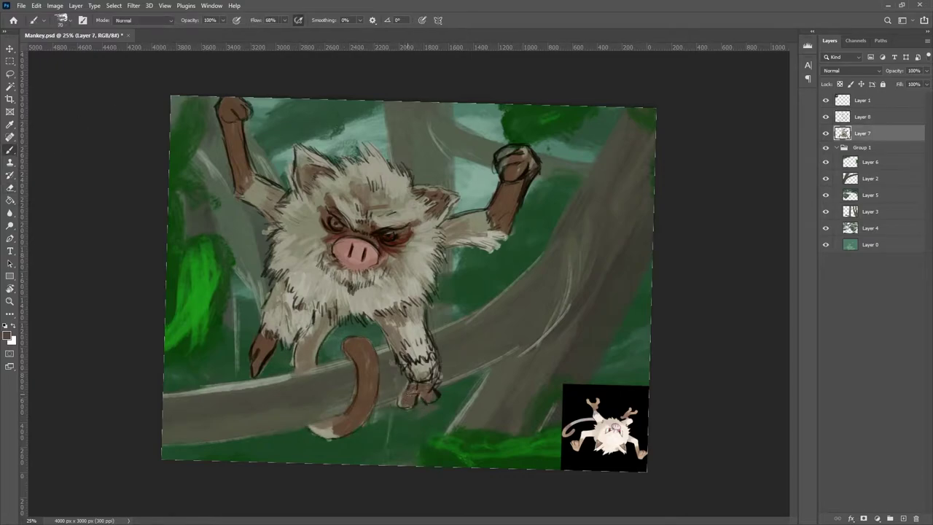
{"action": "left_click_drag", "start_coordinate": [439, 271], "coordinate": [305, 384]}
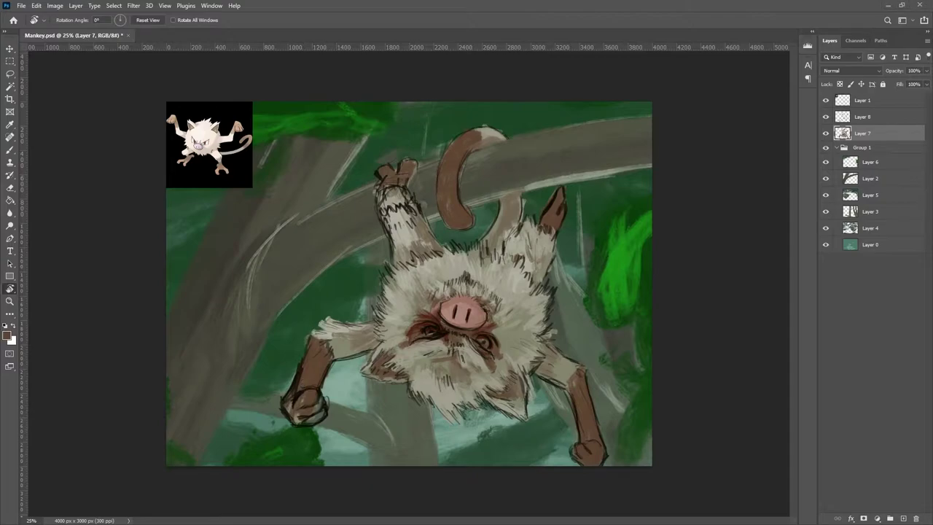
{"action": "left_click_drag", "start_coordinate": [290, 410], "coordinate": [529, 156]}
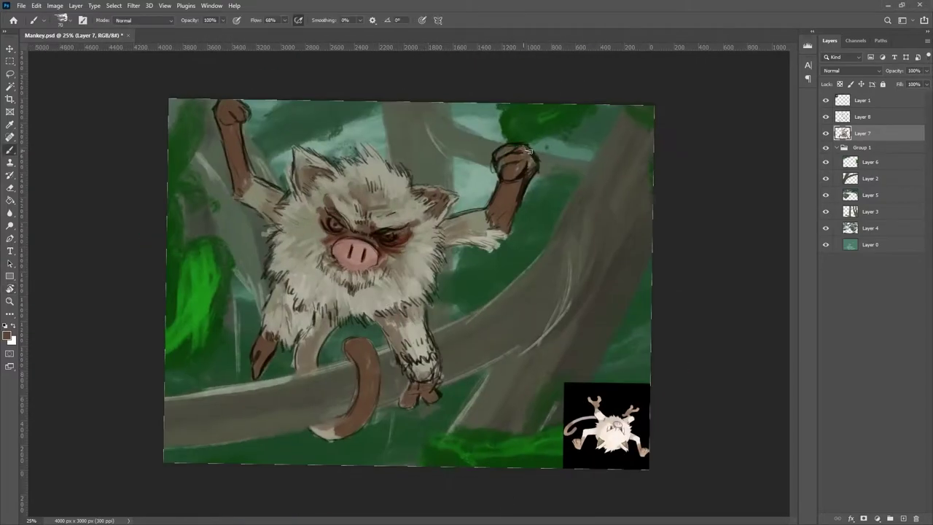
{"action": "key", "text": "ctrl+shift+alt+n"}
{"action": "key", "text": "b"}
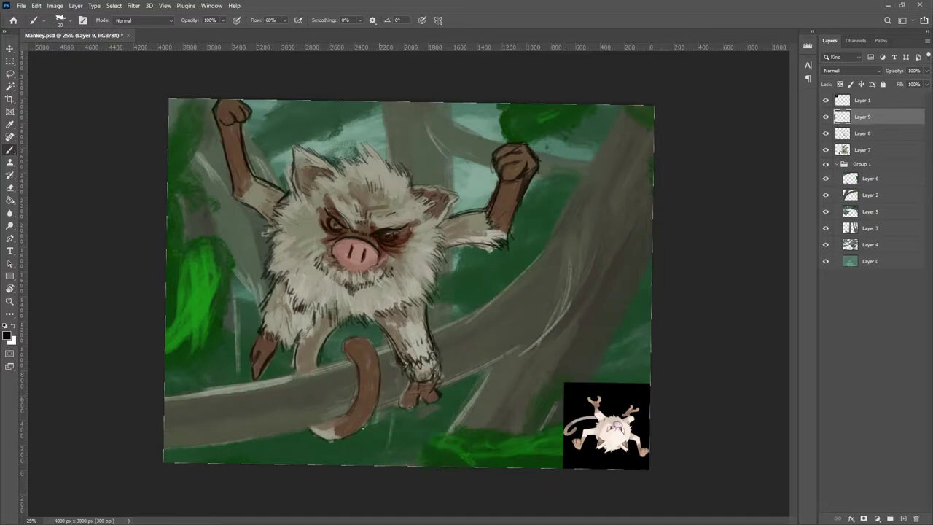
{"action": "key", "text": "ctrl+shift+alt+n"}
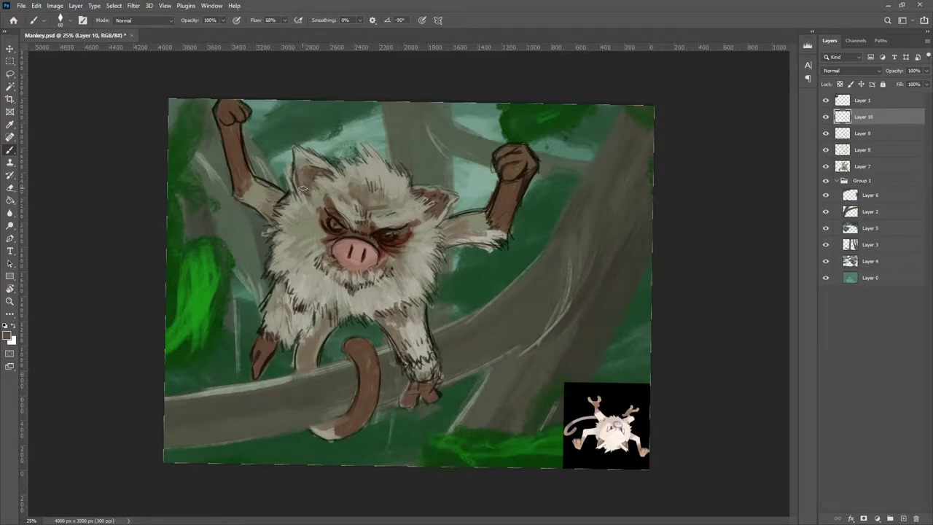
Step: On a new Multiply layer, shade the snout, eyes, ear, legs, belly, tail, arms and face darker
{"action": "key", "text": "ctrl+shift+alt+n"}
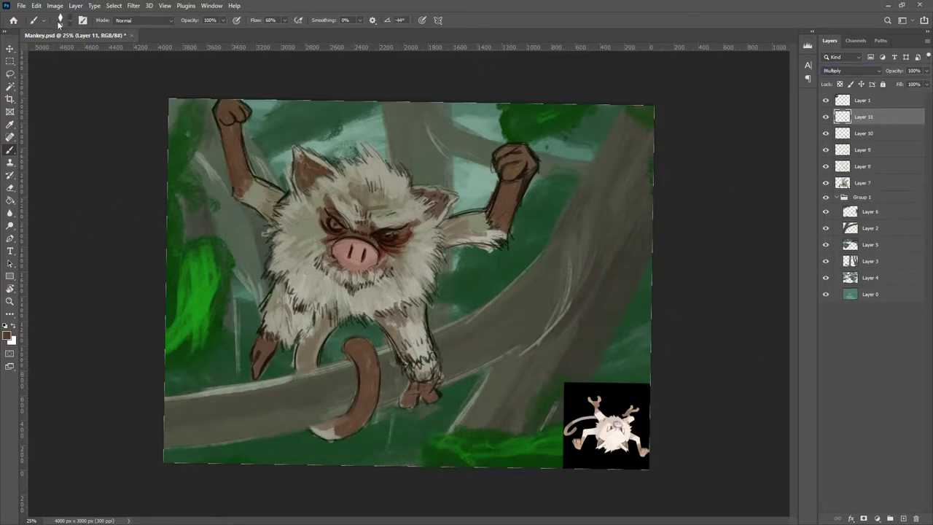
{"action": "mouse_move", "coordinate": [325, 268]}
{"action": "left_mouse_down"}
{"action": "mouse_move", "coordinate": [379, 290]}
{"action": "mouse_move", "coordinate": [364, 251]}
{"action": "mouse_move", "coordinate": [375, 234]}
{"action": "left_mouse_up"}
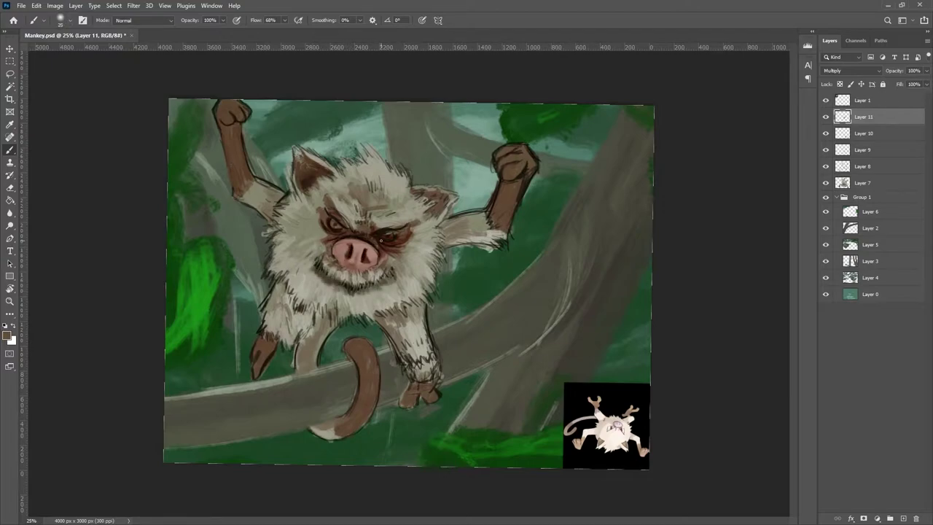
{"action": "mouse_move", "coordinate": [327, 219]}
{"action": "left_mouse_down"}
{"action": "mouse_move", "coordinate": [372, 208]}
{"action": "mouse_move", "coordinate": [434, 219]}
{"action": "left_mouse_up"}
{"action": "left_click_drag", "start_coordinate": [412, 364], "coordinate": [430, 397]}
{"action": "left_click_drag", "start_coordinate": [299, 306], "coordinate": [354, 328]}
{"action": "left_click_drag", "start_coordinate": [269, 284], "coordinate": [262, 364]}
{"action": "left_click_drag", "start_coordinate": [320, 378], "coordinate": [364, 423]}
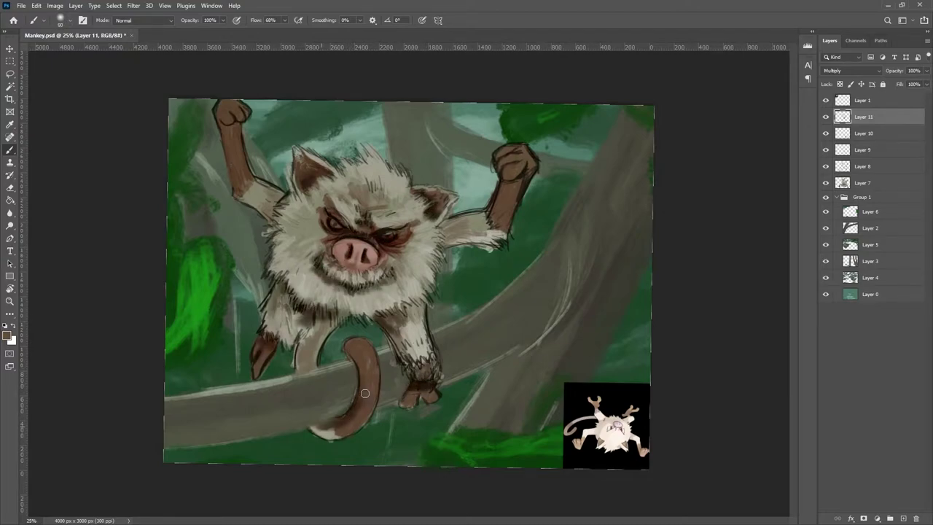
{"action": "mouse_move", "coordinate": [292, 218]}
{"action": "left_mouse_down"}
{"action": "mouse_move", "coordinate": [247, 169]}
{"action": "mouse_move", "coordinate": [220, 110]}
{"action": "left_mouse_up"}
{"action": "left_click_drag", "start_coordinate": [514, 157], "coordinate": [466, 237]}
{"action": "left_click_drag", "start_coordinate": [353, 196], "coordinate": [394, 219]}
{"action": "left_click_drag", "start_coordinate": [408, 299], "coordinate": [426, 317]}
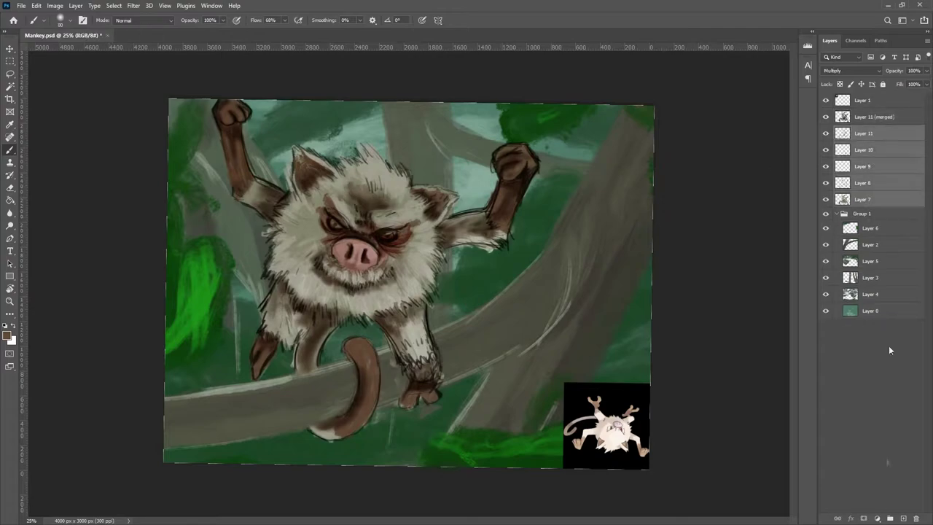
Step: Stamp the painted layers into one copy and add light grey fur touches along the raised arm and shoulder
{"action": "key", "text": "ctrl+alt+shift+n"}
{"action": "mouse_move", "coordinate": [222, 122]}
{"action": "left_mouse_down"}
{"action": "mouse_move", "coordinate": [241, 193]}
{"action": "mouse_move", "coordinate": [263, 200]}
{"action": "left_mouse_up"}
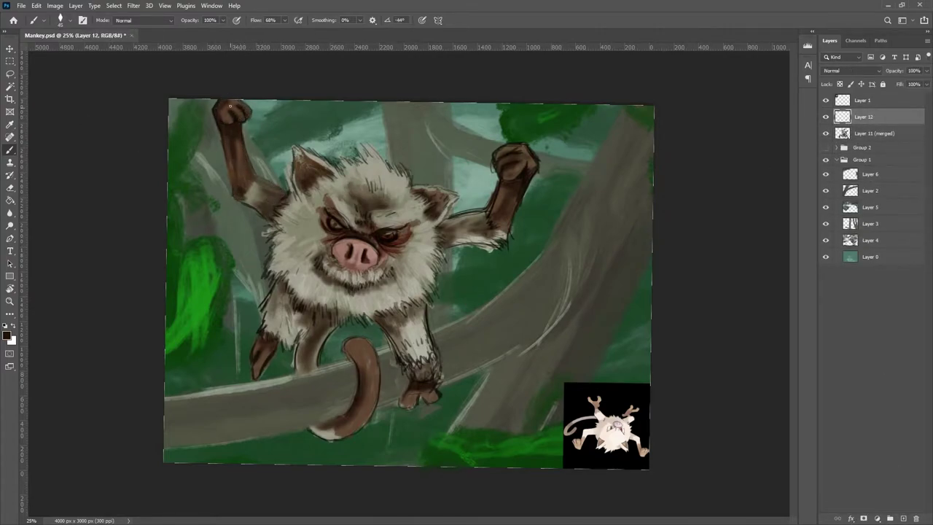
{"action": "left_click", "coordinate": [281, 210], "text": "alt"}
{"action": "left_click_drag", "start_coordinate": [277, 222], "coordinate": [290, 196]}
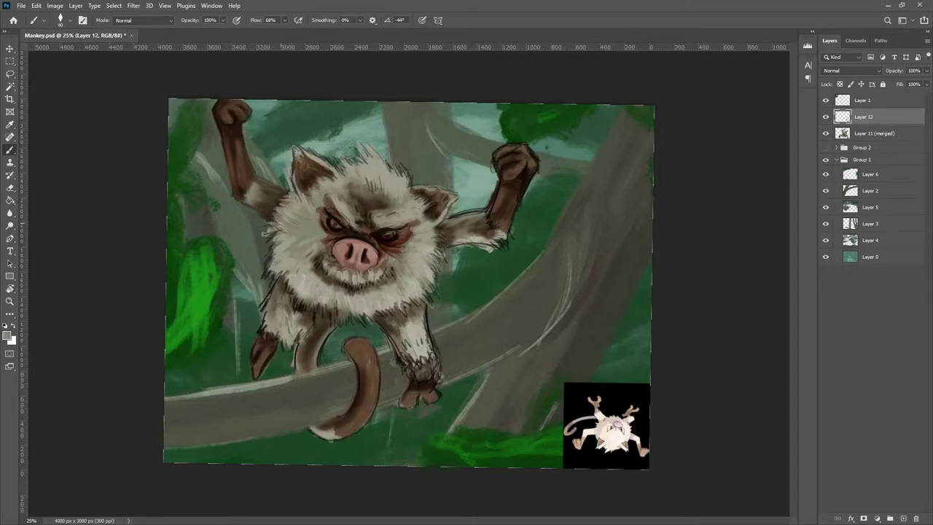
Step: Paint pink into both inner ears and add light fur strokes across the forehead and brow
{"action": "left_click_drag", "start_coordinate": [301, 157], "coordinate": [324, 171]}
{"action": "left_click_drag", "start_coordinate": [435, 207], "coordinate": [443, 220]}
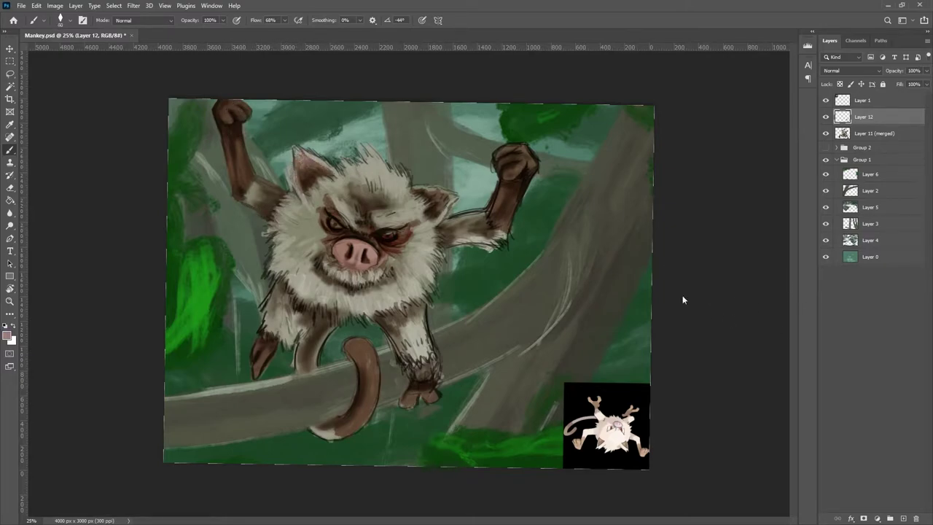
{"action": "mouse_move", "coordinate": [303, 159]}
{"action": "left_mouse_down"}
{"action": "mouse_move", "coordinate": [350, 175]}
{"action": "mouse_move", "coordinate": [302, 193]}
{"action": "mouse_move", "coordinate": [365, 157]}
{"action": "mouse_move", "coordinate": [369, 224]}
{"action": "left_mouse_up"}
{"action": "left_click_drag", "start_coordinate": [368, 182], "coordinate": [355, 213]}
{"action": "left_click_drag", "start_coordinate": [401, 156], "coordinate": [386, 191]}
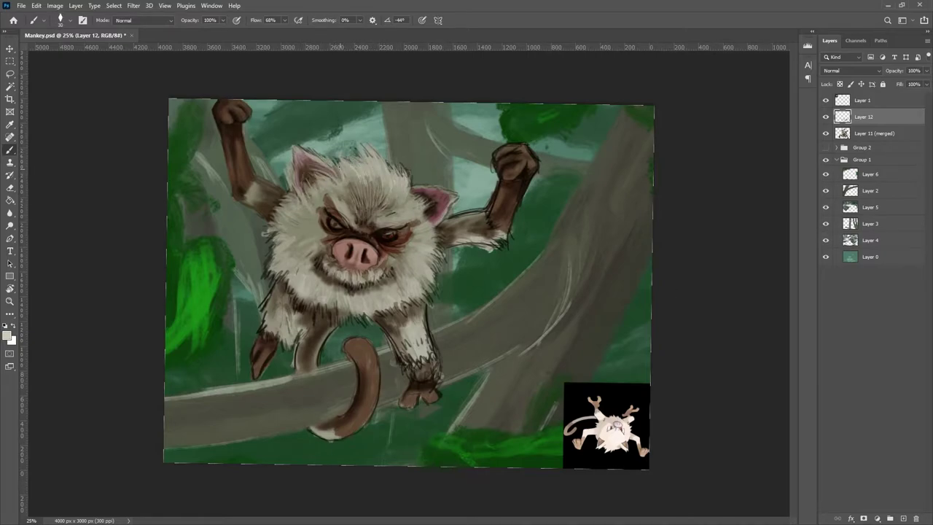
{"action": "mouse_move", "coordinate": [344, 164]}
{"action": "left_mouse_down"}
{"action": "mouse_move", "coordinate": [332, 223]}
{"action": "mouse_move", "coordinate": [352, 222]}
{"action": "left_mouse_up"}
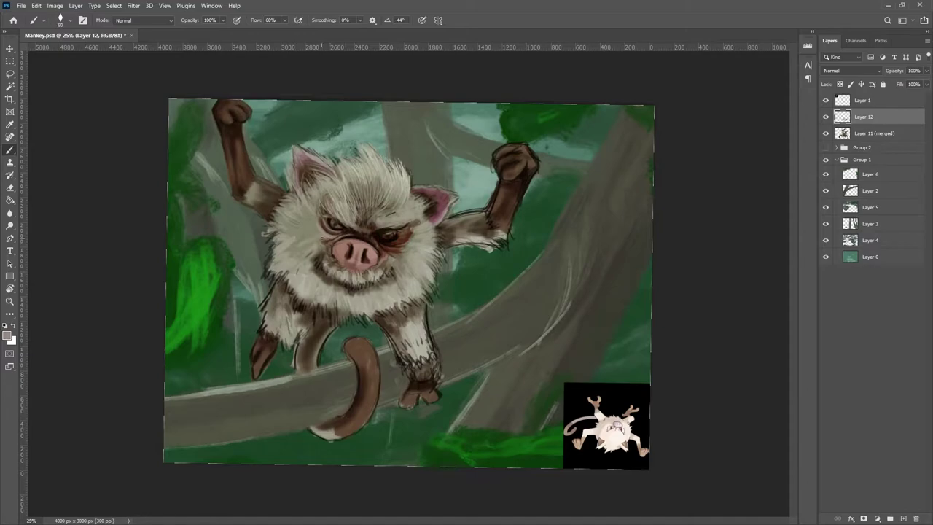
Step: Paint light fur along the left cheek, side of the head and chest with a smaller brush
{"action": "key", "text": "ctrl+plus"}
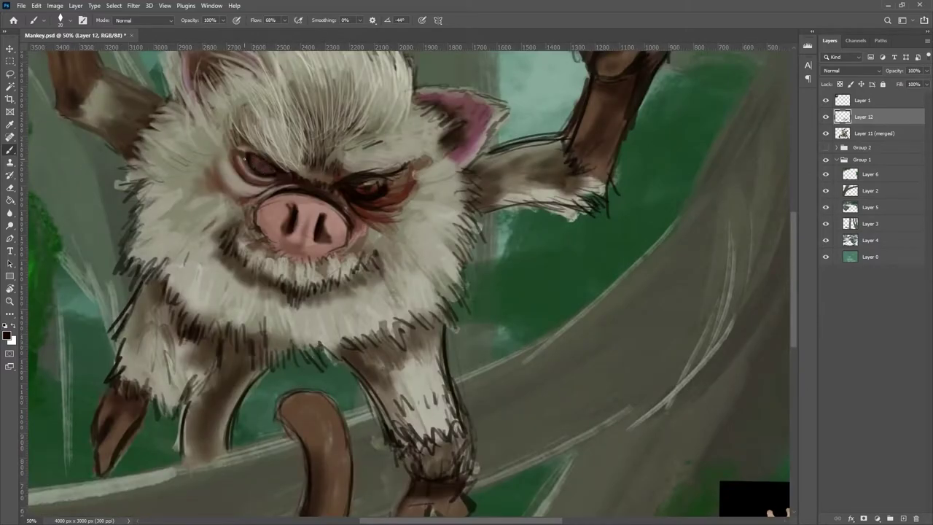
{"action": "mouse_move", "coordinate": [208, 156]}
{"action": "left_mouse_down"}
{"action": "mouse_move", "coordinate": [194, 190]}
{"action": "mouse_move", "coordinate": [180, 186]}
{"action": "left_mouse_up"}
{"action": "mouse_move", "coordinate": [220, 130]}
{"action": "left_mouse_down"}
{"action": "mouse_move", "coordinate": [212, 191]}
{"action": "mouse_move", "coordinate": [186, 205]}
{"action": "mouse_move", "coordinate": [188, 263]}
{"action": "left_mouse_up"}
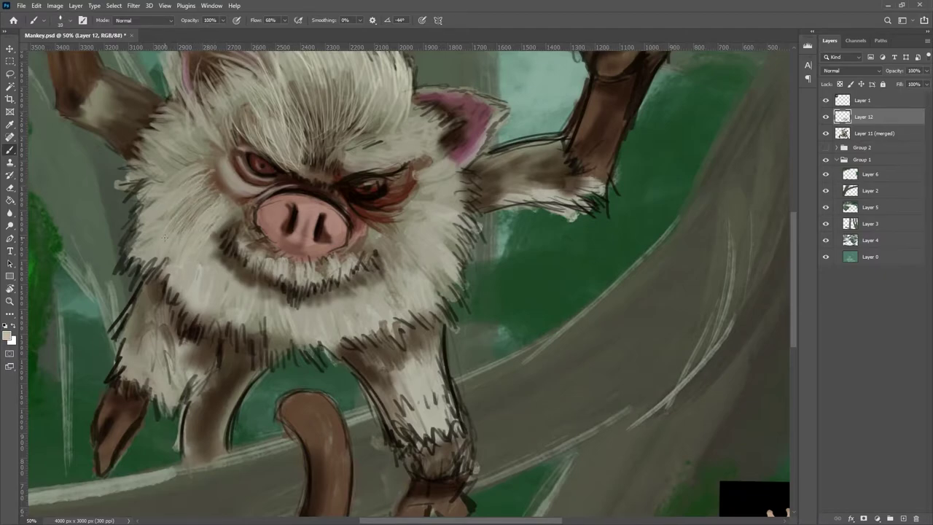
{"action": "key", "text": "ctrl+minus"}
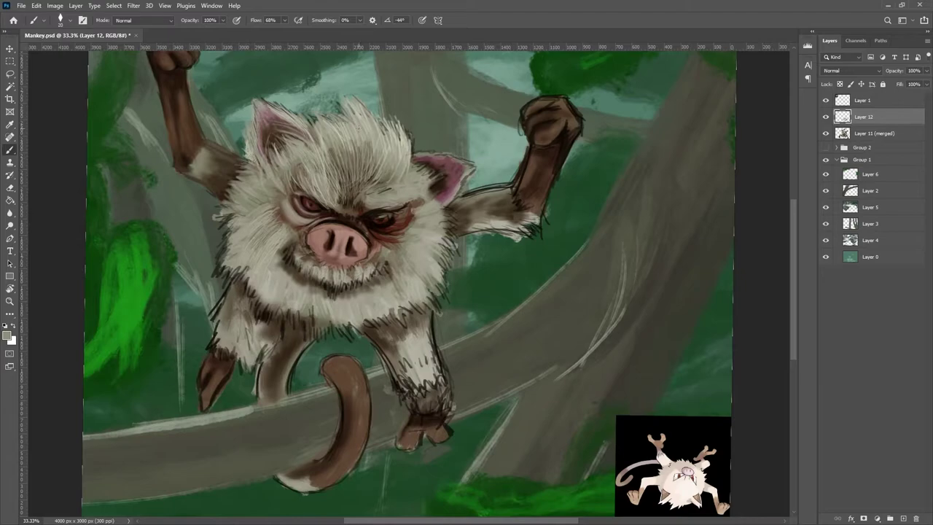
{"action": "mouse_move", "coordinate": [256, 167]}
{"action": "left_mouse_down"}
{"action": "mouse_move", "coordinate": [214, 203]}
{"action": "mouse_move", "coordinate": [213, 239]}
{"action": "left_mouse_up"}
{"action": "key", "text": "bracketleft"}
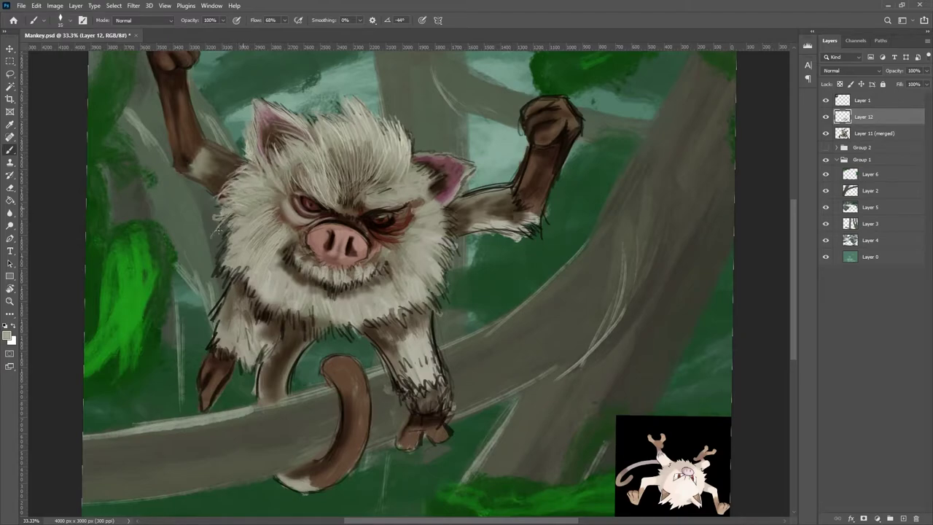
{"action": "left_click_drag", "start_coordinate": [242, 211], "coordinate": [211, 280]}
{"action": "left_click_drag", "start_coordinate": [268, 298], "coordinate": [252, 332]}
{"action": "mouse_move", "coordinate": [233, 255]}
{"action": "left_mouse_down"}
{"action": "mouse_move", "coordinate": [217, 287]}
{"action": "mouse_move", "coordinate": [265, 323]}
{"action": "left_mouse_up"}
{"action": "mouse_move", "coordinate": [268, 258]}
{"action": "left_mouse_down"}
{"action": "mouse_move", "coordinate": [293, 302]}
{"action": "mouse_move", "coordinate": [290, 288]}
{"action": "left_mouse_up"}
Step: Paint dark brown fur strokes across the belly
{"action": "left_click_drag", "start_coordinate": [379, 280], "coordinate": [393, 295]}
{"action": "mouse_move", "coordinate": [362, 278]}
{"action": "left_mouse_down"}
{"action": "mouse_move", "coordinate": [373, 292]}
{"action": "mouse_move", "coordinate": [321, 322]}
{"action": "left_mouse_up"}
{"action": "left_click_drag", "start_coordinate": [340, 299], "coordinate": [277, 289]}
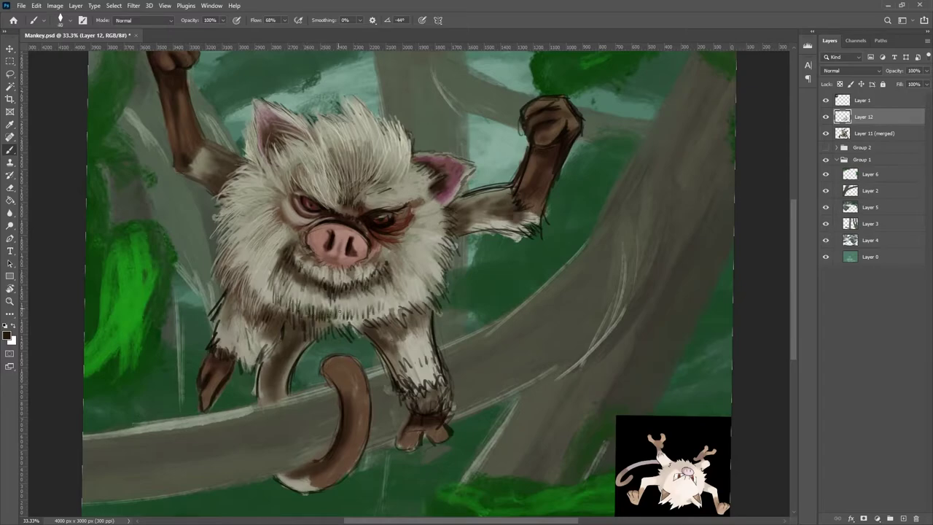
{"action": "mouse_move", "coordinate": [341, 318]}
{"action": "left_mouse_down"}
{"action": "mouse_move", "coordinate": [399, 286]}
{"action": "mouse_move", "coordinate": [313, 319]}
{"action": "mouse_move", "coordinate": [385, 316]}
{"action": "mouse_move", "coordinate": [380, 330]}
{"action": "left_mouse_up"}
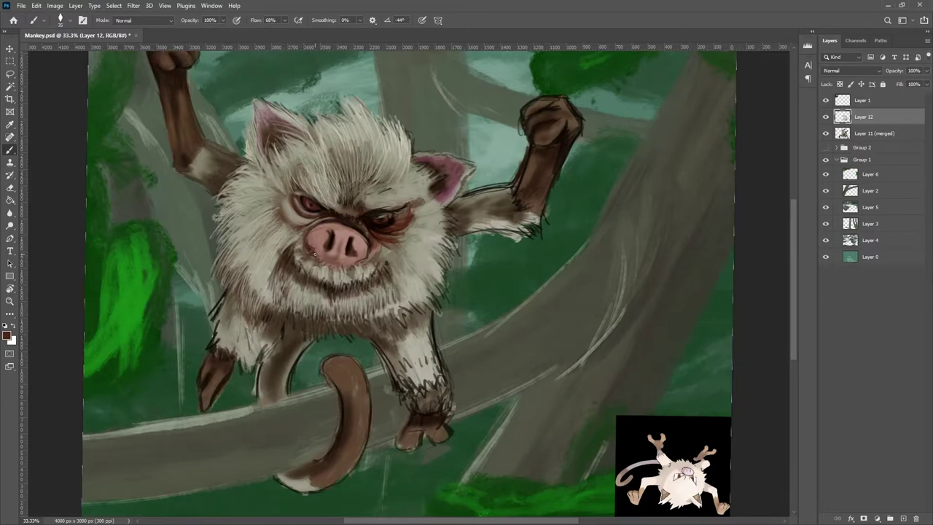
Step: Sample light grey tones and add faint fur around the mouth and under the nose
{"action": "left_click", "coordinate": [305, 249], "text": "alt"}
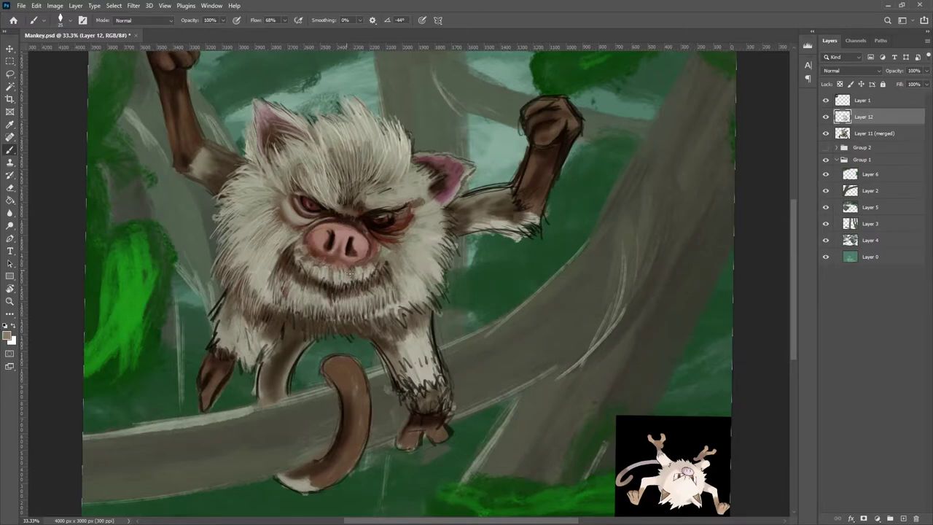
{"action": "left_click", "coordinate": [300, 255], "text": "alt"}
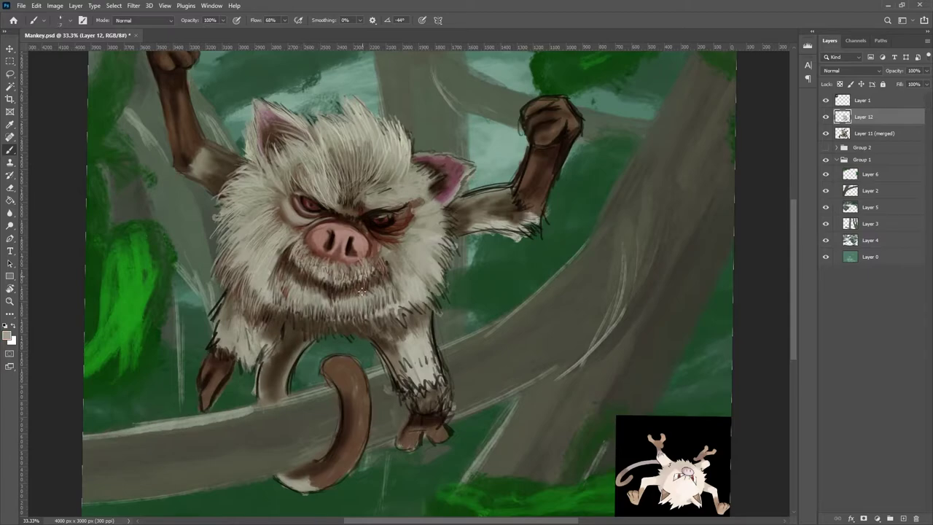
{"action": "left_click_drag", "start_coordinate": [313, 264], "coordinate": [296, 268]}
{"action": "left_click_drag", "start_coordinate": [379, 268], "coordinate": [349, 266]}
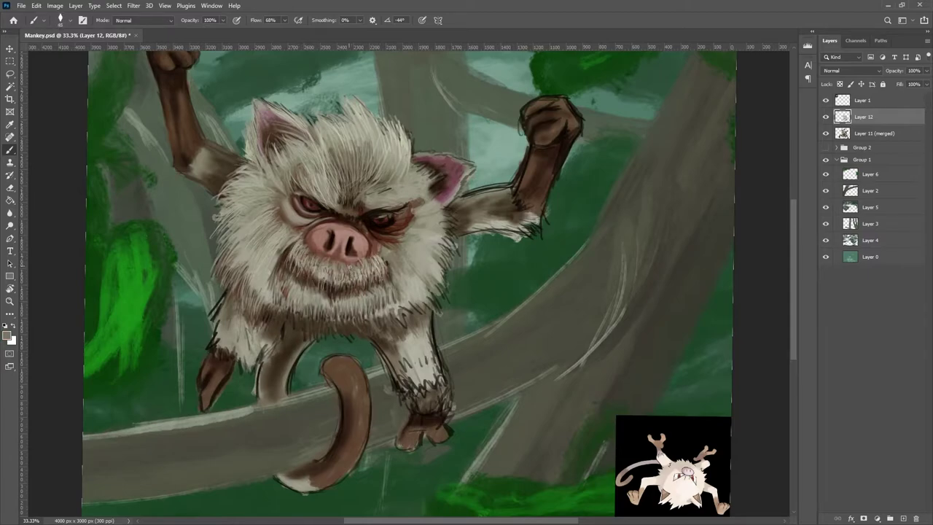
{"action": "left_click", "coordinate": [318, 238], "text": "alt"}
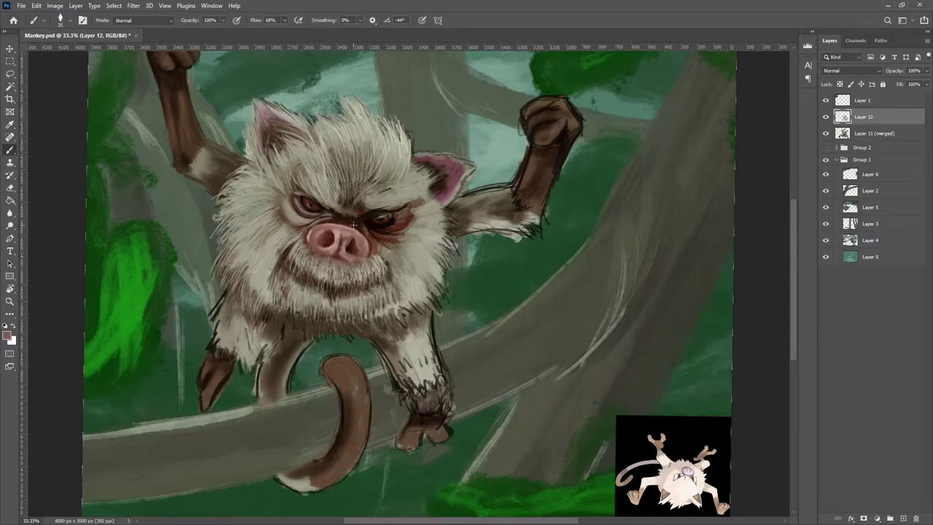
Step: Darken the right eye, lighten the fur above it, and add light fur over the right ear
{"action": "left_click_drag", "start_coordinate": [380, 218], "coordinate": [400, 214]}
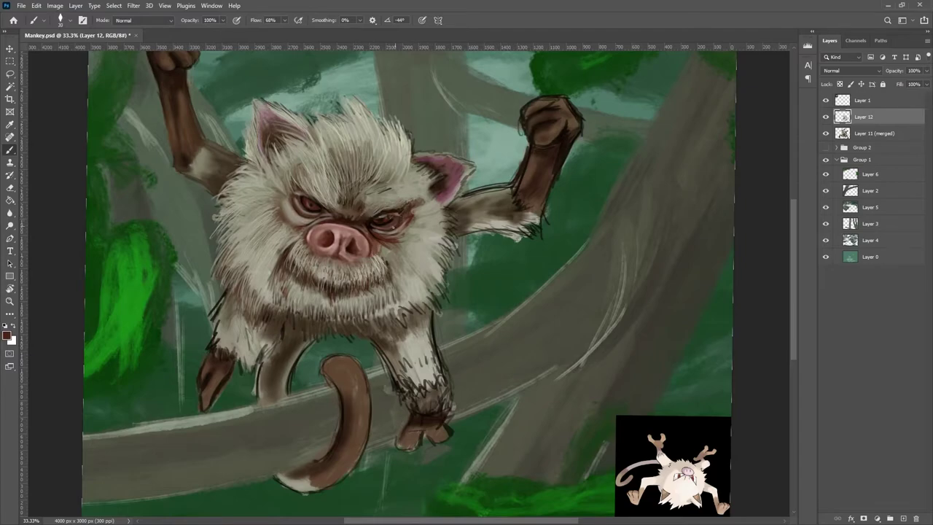
{"action": "left_click", "coordinate": [373, 230], "text": "alt"}
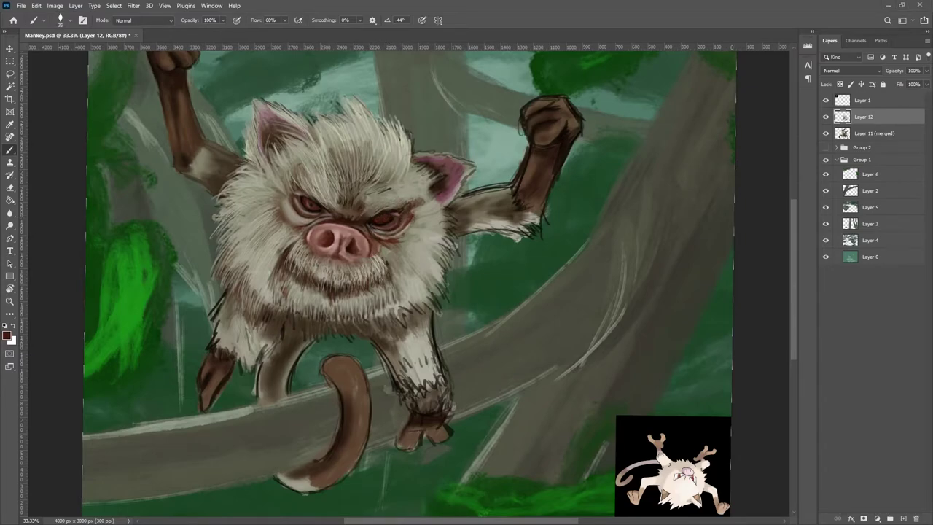
{"action": "left_click", "coordinate": [394, 207], "text": "alt"}
{"action": "left_click_drag", "start_coordinate": [397, 201], "coordinate": [365, 216]}
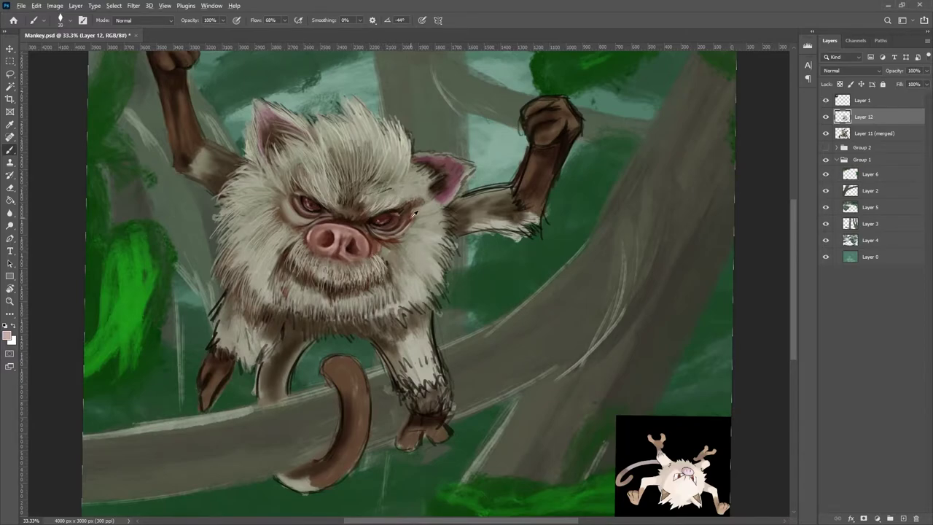
{"action": "left_click", "coordinate": [446, 164], "text": "alt"}
{"action": "mouse_move", "coordinate": [434, 163]}
{"action": "left_mouse_down"}
{"action": "mouse_move", "coordinate": [417, 171]}
{"action": "mouse_move", "coordinate": [432, 198]}
{"action": "left_mouse_up"}
{"action": "left_click_drag", "start_coordinate": [474, 162], "coordinate": [419, 151]}
Step: Paint fur on the belly and lighter fur down the right side of face and body
{"action": "left_click", "coordinate": [399, 227], "text": "alt"}
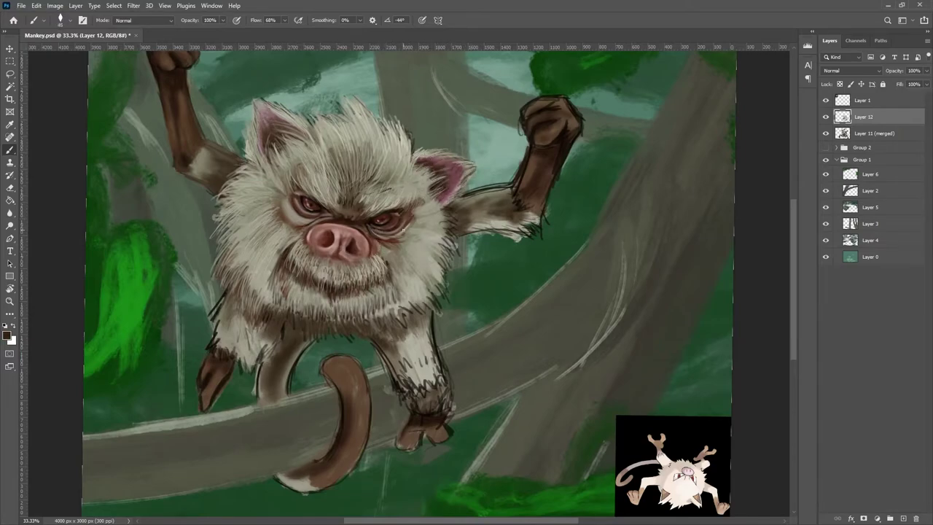
{"action": "left_click", "coordinate": [364, 229], "text": "alt"}
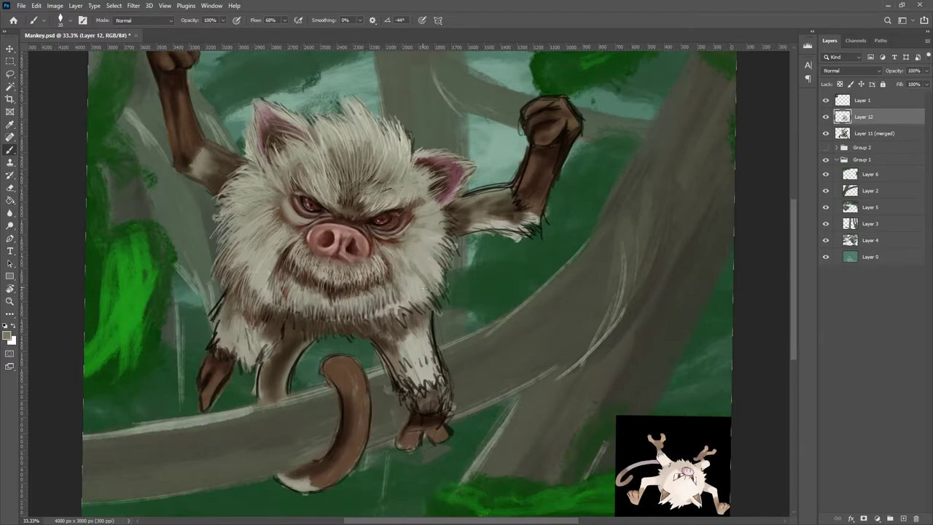
{"action": "left_click", "coordinate": [432, 283], "text": "alt"}
{"action": "left_click_drag", "start_coordinate": [430, 280], "coordinate": [405, 324]}
{"action": "left_click_drag", "start_coordinate": [446, 244], "coordinate": [442, 302]}
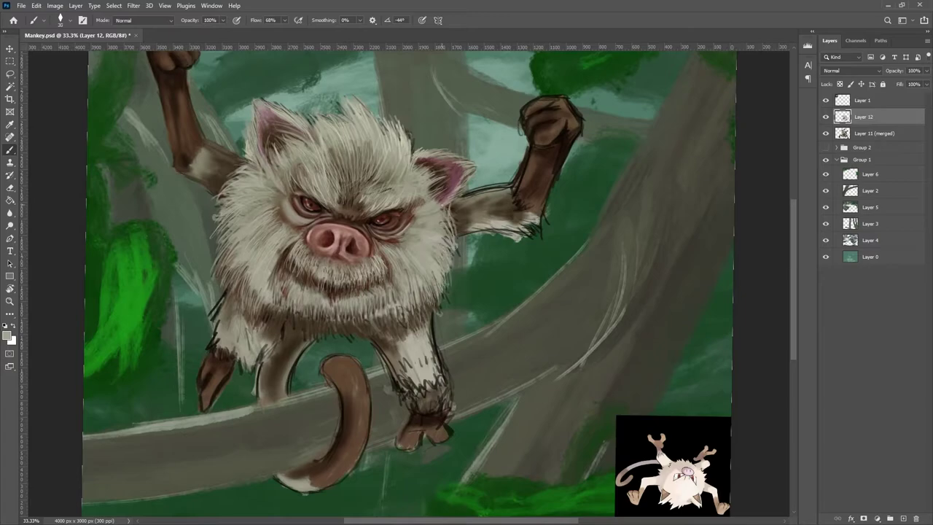
{"action": "left_click_drag", "start_coordinate": [449, 203], "coordinate": [448, 299]}
{"action": "mouse_move", "coordinate": [437, 288]}
{"action": "left_mouse_down"}
{"action": "mouse_move", "coordinate": [424, 339]}
{"action": "mouse_move", "coordinate": [429, 295]}
{"action": "left_mouse_up"}
Step: Add brown fur on the right cheek and light fur on ear base, head top, chin and muzzle
{"action": "left_click", "coordinate": [405, 251], "text": "alt"}
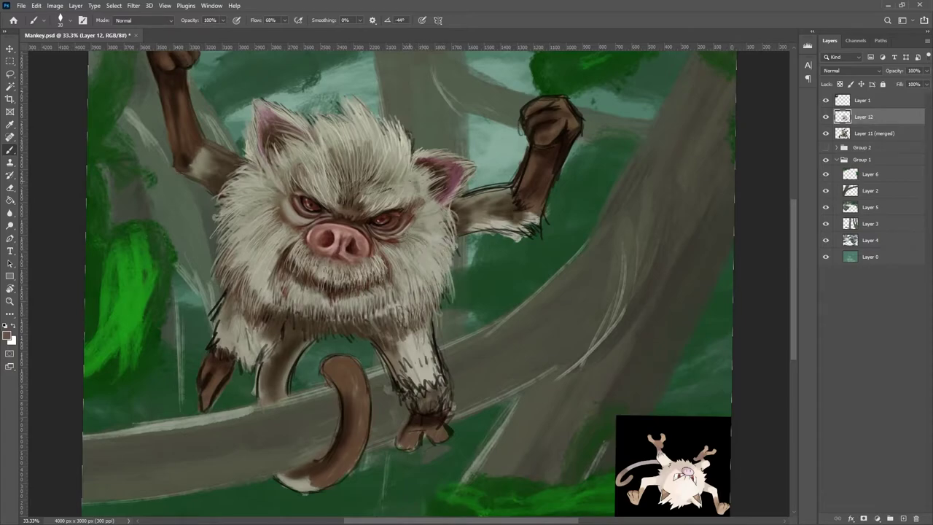
{"action": "mouse_move", "coordinate": [440, 223]}
{"action": "left_mouse_down"}
{"action": "mouse_move", "coordinate": [441, 262]}
{"action": "mouse_move", "coordinate": [424, 283]}
{"action": "left_mouse_up"}
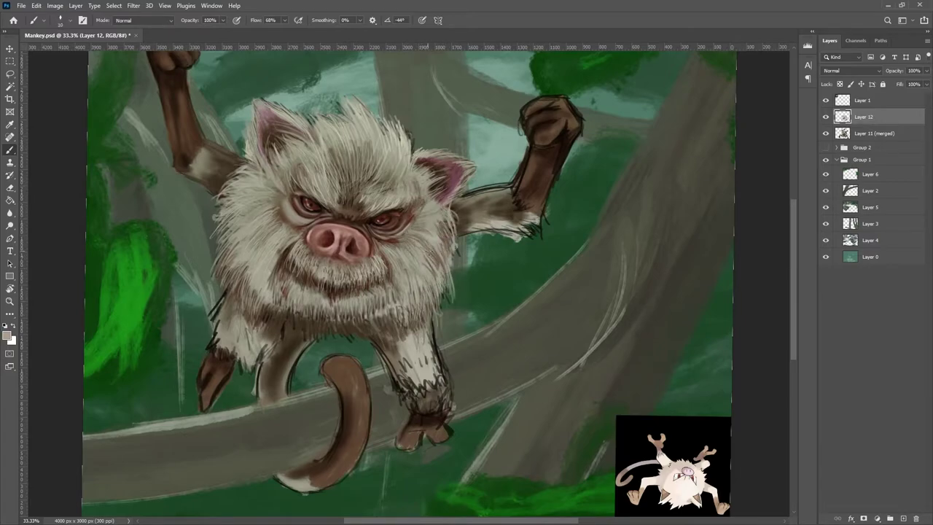
{"action": "left_click_drag", "start_coordinate": [446, 162], "coordinate": [424, 188]}
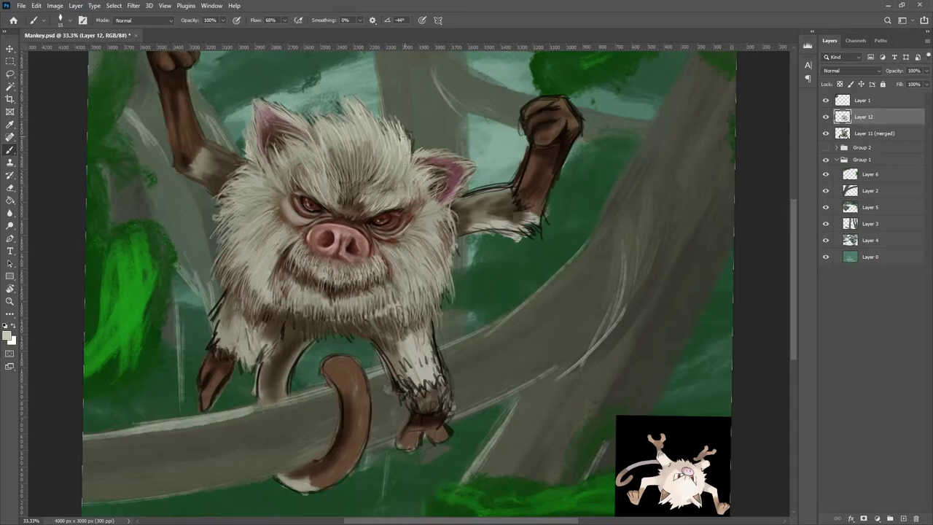
{"action": "left_click_drag", "start_coordinate": [379, 164], "coordinate": [369, 119]}
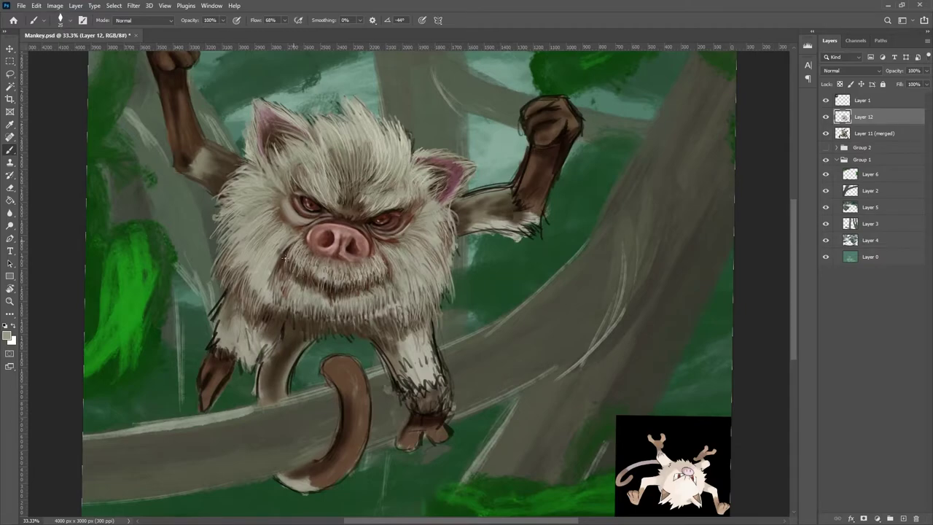
{"action": "left_click_drag", "start_coordinate": [306, 270], "coordinate": [305, 286]}
{"action": "left_click_drag", "start_coordinate": [335, 282], "coordinate": [332, 301]}
{"action": "left_click_drag", "start_coordinate": [386, 269], "coordinate": [385, 288]}
Step: Paint dark brown then light fur strokes over the right leg
{"action": "left_click_drag", "start_coordinate": [387, 354], "coordinate": [393, 386]}
{"action": "mouse_move", "coordinate": [379, 335]}
{"action": "left_mouse_down"}
{"action": "mouse_move", "coordinate": [408, 393]}
{"action": "mouse_move", "coordinate": [438, 401]}
{"action": "left_mouse_up"}
{"action": "left_click_drag", "start_coordinate": [415, 332], "coordinate": [400, 366]}
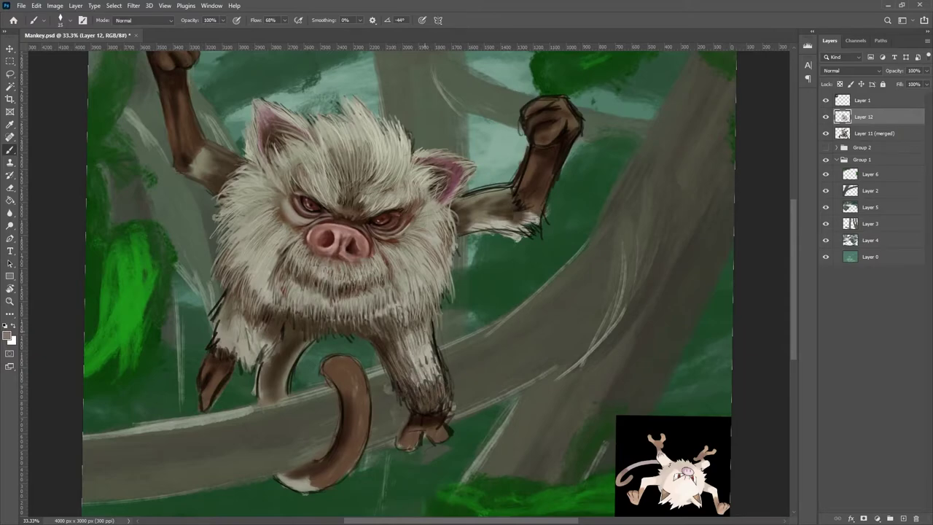
{"action": "left_click_drag", "start_coordinate": [438, 401], "coordinate": [435, 321]}
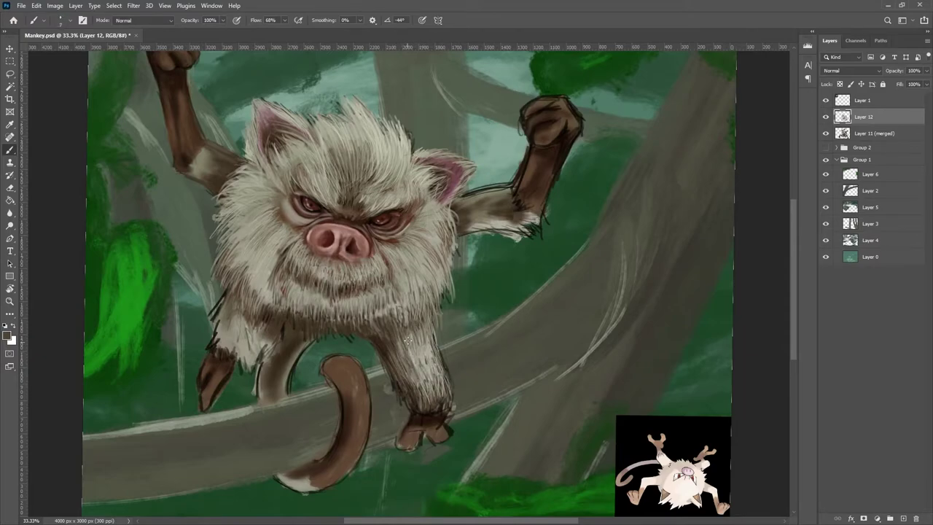
{"action": "mouse_move", "coordinate": [413, 354]}
{"action": "left_mouse_down"}
{"action": "mouse_move", "coordinate": [401, 314]}
{"action": "mouse_move", "coordinate": [413, 299]}
{"action": "left_mouse_up"}
{"action": "left_click_drag", "start_coordinate": [393, 349], "coordinate": [391, 321]}
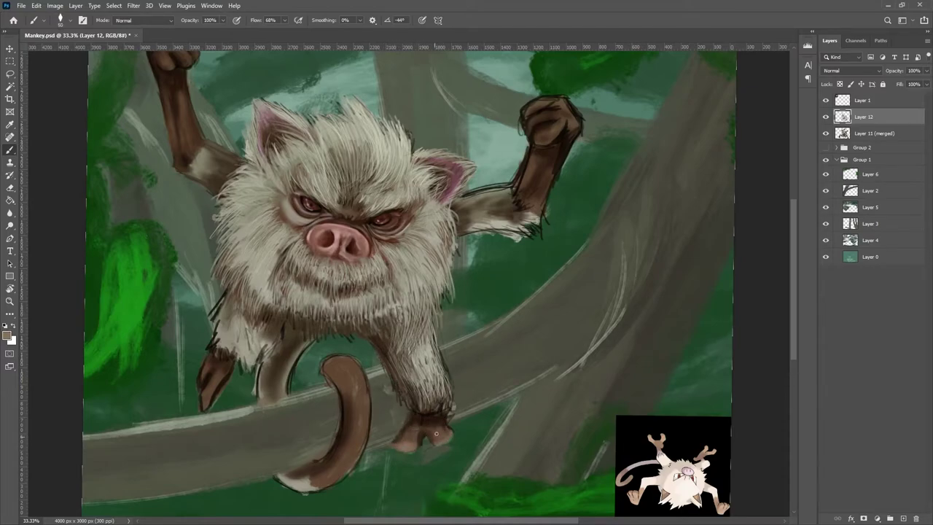
Step: Lighten the curled tail down to its tip with tan strokes
{"action": "left_click_drag", "start_coordinate": [363, 381], "coordinate": [344, 474]}
{"action": "left_click_drag", "start_coordinate": [353, 441], "coordinate": [322, 363]}
{"action": "left_click_drag", "start_coordinate": [372, 412], "coordinate": [347, 425]}
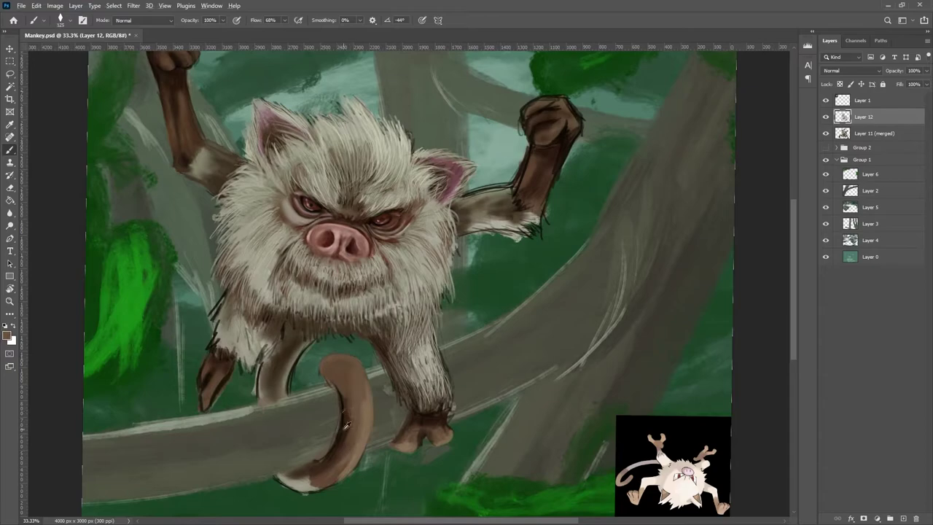
{"action": "left_click_drag", "start_coordinate": [330, 465], "coordinate": [355, 421]}
{"action": "left_click_drag", "start_coordinate": [311, 481], "coordinate": [290, 477]}
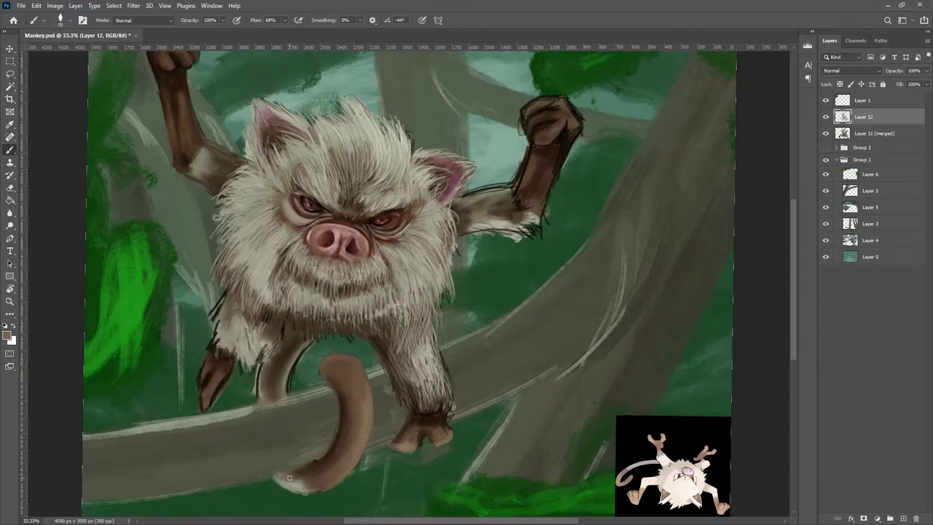
Step: Cover the dark sketch lines on the left leg, side and cheek with light fur
{"action": "left_click_drag", "start_coordinate": [294, 359], "coordinate": [277, 378]}
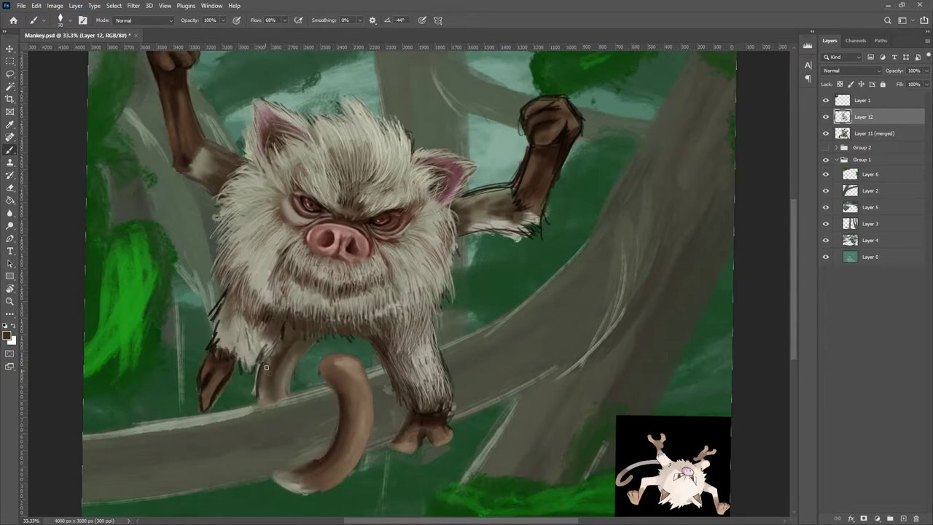
{"action": "left_click_drag", "start_coordinate": [288, 336], "coordinate": [269, 386]}
{"action": "left_click_drag", "start_coordinate": [292, 357], "coordinate": [262, 398]}
{"action": "mouse_move", "coordinate": [306, 342]}
{"action": "left_mouse_down"}
{"action": "mouse_move", "coordinate": [261, 369]}
{"action": "mouse_move", "coordinate": [279, 363]}
{"action": "mouse_move", "coordinate": [286, 324]}
{"action": "mouse_move", "coordinate": [288, 342]}
{"action": "mouse_move", "coordinate": [347, 325]}
{"action": "left_mouse_up"}
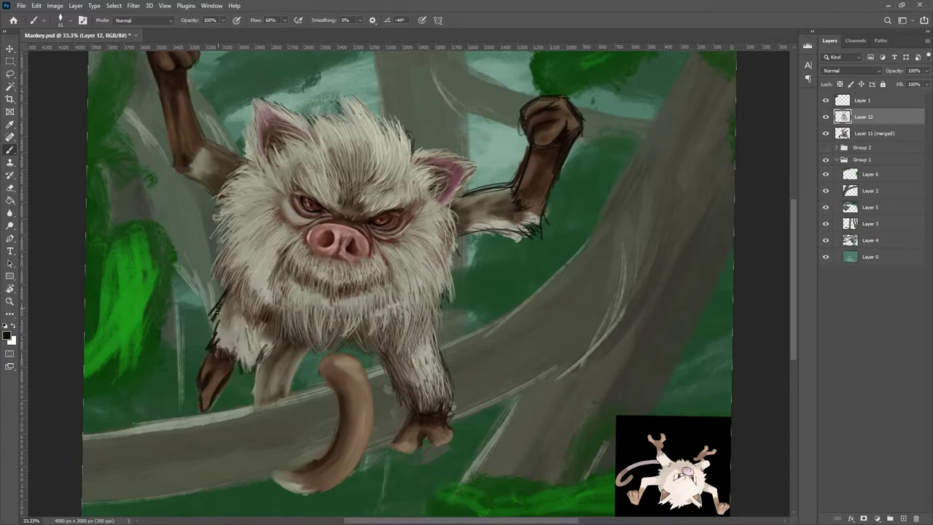
{"action": "left_click_drag", "start_coordinate": [216, 311], "coordinate": [248, 328]}
{"action": "mouse_move", "coordinate": [218, 290]}
{"action": "left_mouse_down"}
{"action": "mouse_move", "coordinate": [211, 349]}
{"action": "mouse_move", "coordinate": [232, 353]}
{"action": "left_mouse_up"}
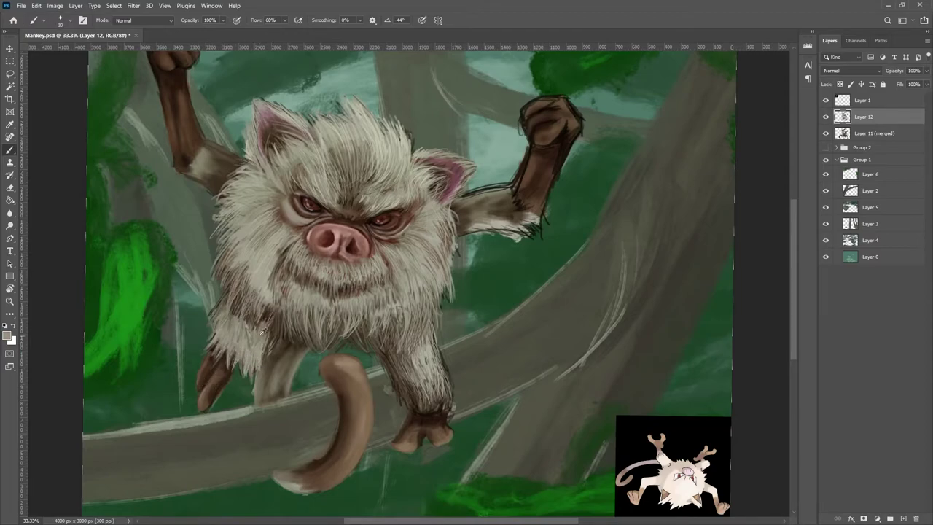
{"action": "left_click_drag", "start_coordinate": [242, 290], "coordinate": [248, 315]}
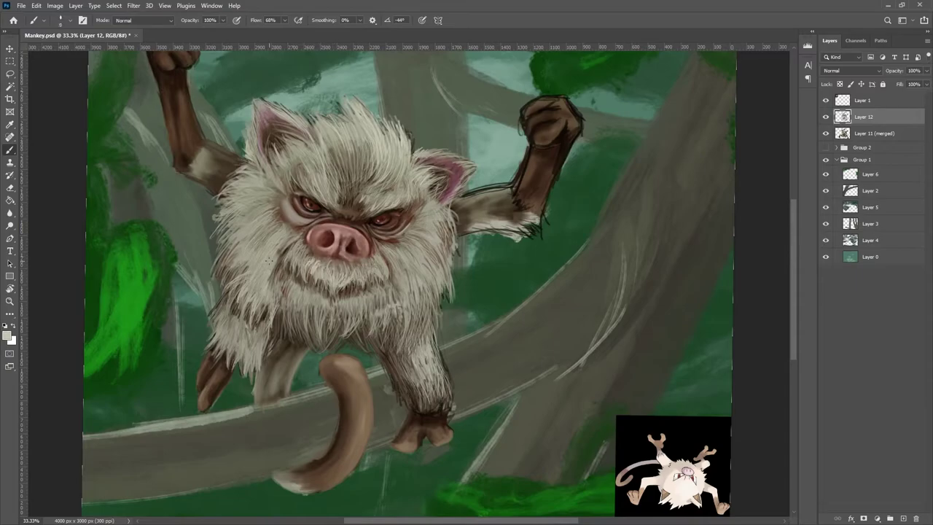
{"action": "mouse_move", "coordinate": [217, 246]}
{"action": "left_mouse_down"}
{"action": "mouse_move", "coordinate": [241, 204]}
{"action": "mouse_move", "coordinate": [222, 302]}
{"action": "mouse_move", "coordinate": [255, 182]}
{"action": "left_mouse_up"}
Step: Add light fur strokes across the top of the head
{"action": "left_click_drag", "start_coordinate": [342, 121], "coordinate": [365, 102]}
{"action": "left_click_drag", "start_coordinate": [405, 154], "coordinate": [411, 125]}
{"action": "left_click_drag", "start_coordinate": [357, 173], "coordinate": [368, 142]}
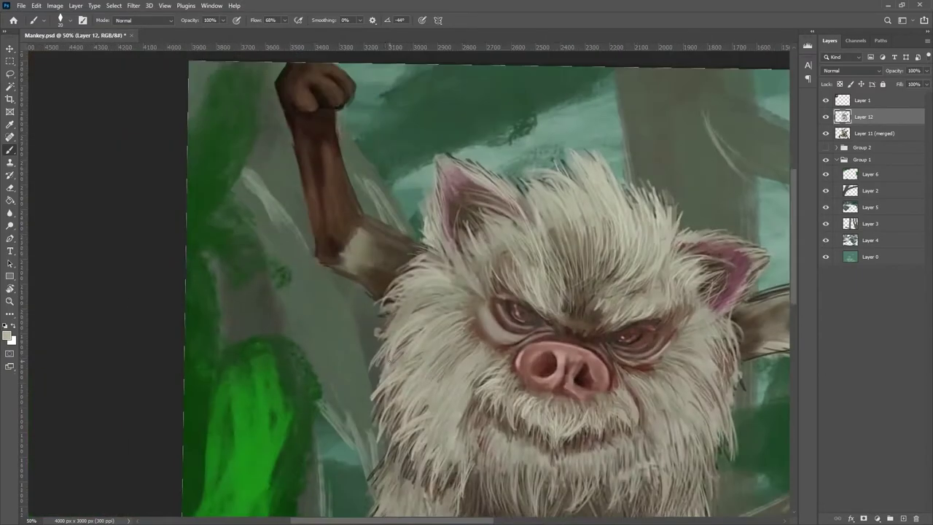
Step: Shade the raised fist with brown highlights, soften the arm joint, then rotate and mirror the view to check
{"action": "scroll", "coordinate": [348, 302], "scroll_direction": "up", "scroll_amount": 3}
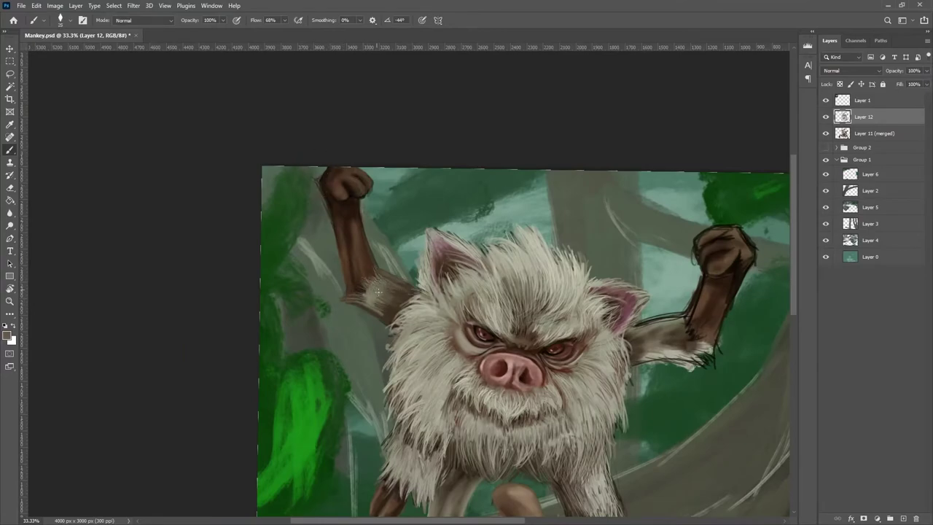
{"action": "left_click_drag", "start_coordinate": [370, 285], "coordinate": [198, 157]}
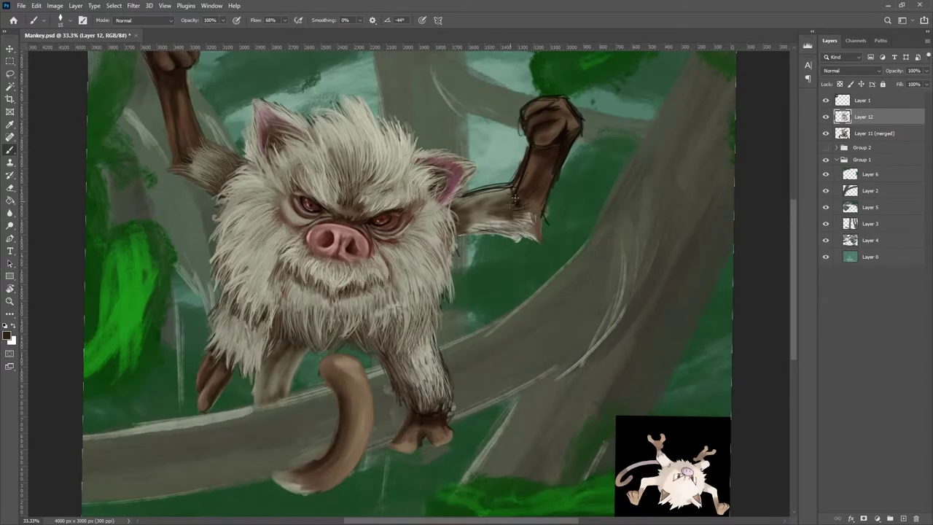
{"action": "mouse_move", "coordinate": [553, 100]}
{"action": "left_mouse_down"}
{"action": "mouse_move", "coordinate": [536, 135]}
{"action": "mouse_move", "coordinate": [568, 142]}
{"action": "mouse_move", "coordinate": [572, 131]}
{"action": "mouse_move", "coordinate": [507, 193]}
{"action": "left_mouse_up"}
{"action": "mouse_move", "coordinate": [521, 207]}
{"action": "left_mouse_down"}
{"action": "mouse_move", "coordinate": [461, 191]}
{"action": "mouse_move", "coordinate": [539, 204]}
{"action": "left_mouse_up"}
{"action": "left_click_drag", "start_coordinate": [569, 123], "coordinate": [565, 171]}
{"action": "key", "text": "r"}
{"action": "left_click_drag", "start_coordinate": [488, 191], "coordinate": [327, 377]}
{"action": "key", "text": "ctrl+shift+h"}
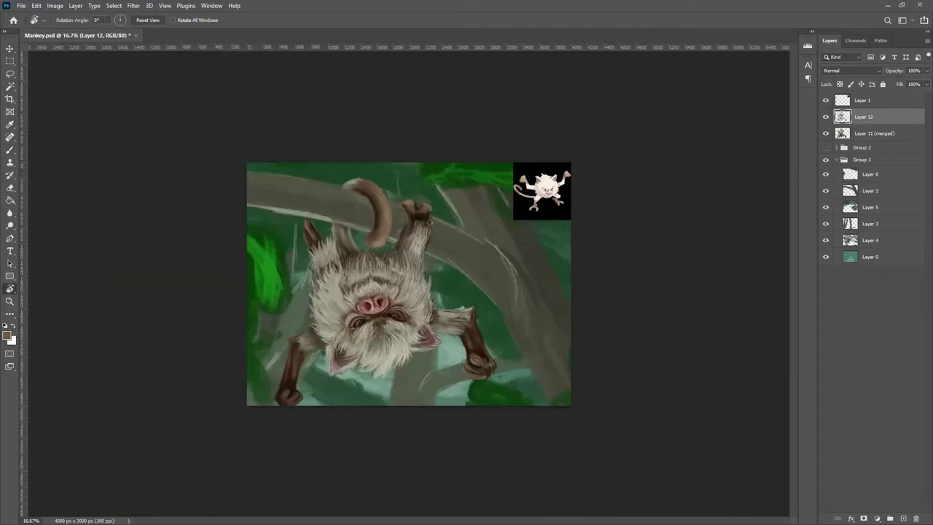
Step: Hide the reference inset, merge Group 1, and add a new Multiply layer for shading
{"action": "left_click", "coordinate": [825, 99]}
{"action": "key", "text": "ctrl+alt+e"}
{"action": "key", "text": "ctrl+shift+alt+n"}
{"action": "key", "text": "shift+alt+m"}
{"action": "key", "text": "b"}
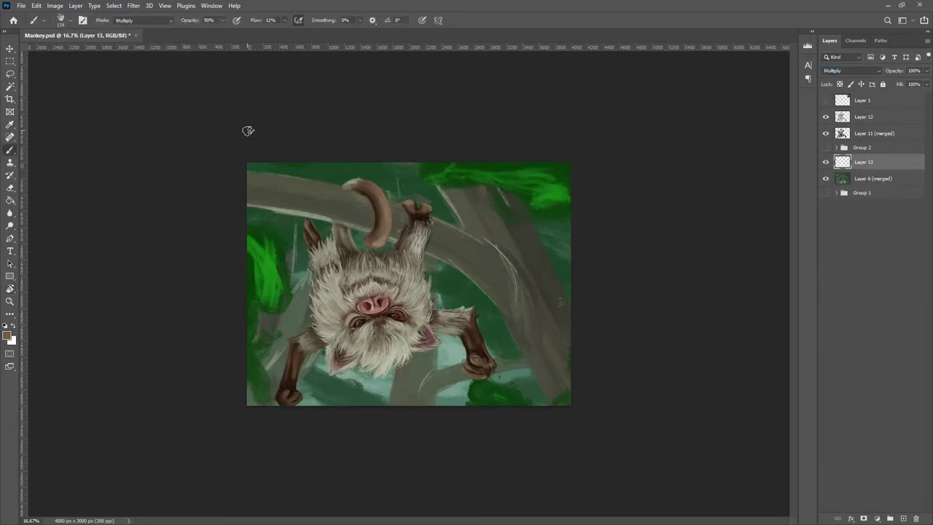
Step: Darken the diagonal trunk, branch edges, and the bottom, left and top areas of the painting
{"action": "left_click_drag", "start_coordinate": [523, 292], "coordinate": [532, 343]}
{"action": "left_click_drag", "start_coordinate": [481, 197], "coordinate": [525, 240]}
{"action": "left_click_drag", "start_coordinate": [466, 183], "coordinate": [561, 364]}
{"action": "mouse_move", "coordinate": [466, 255]}
{"action": "left_mouse_down"}
{"action": "mouse_move", "coordinate": [365, 197]}
{"action": "mouse_move", "coordinate": [248, 204]}
{"action": "left_mouse_up"}
{"action": "mouse_move", "coordinate": [415, 392]}
{"action": "left_mouse_down"}
{"action": "mouse_move", "coordinate": [291, 255]}
{"action": "mouse_move", "coordinate": [273, 408]}
{"action": "left_mouse_up"}
{"action": "left_click_drag", "start_coordinate": [569, 175], "coordinate": [400, 173]}
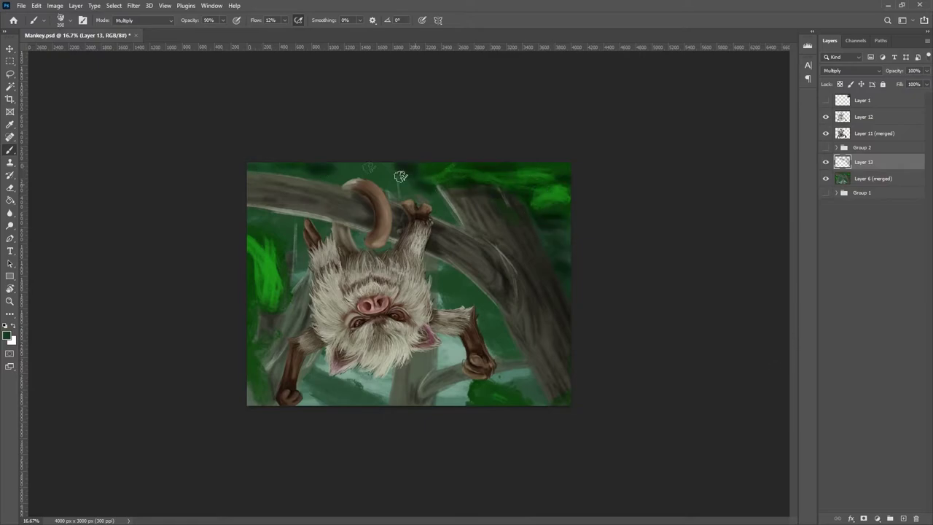
{"action": "left_click_drag", "start_coordinate": [251, 219], "coordinate": [255, 400]}
Step: On a new layer, streak the trunk and left branch with light strokes and mute the foliage with pale teal
{"action": "key", "text": "ctrl+shift+alt+n"}
{"action": "left_click_drag", "start_coordinate": [452, 255], "coordinate": [518, 277]}
{"action": "left_click_drag", "start_coordinate": [499, 298], "coordinate": [551, 385]}
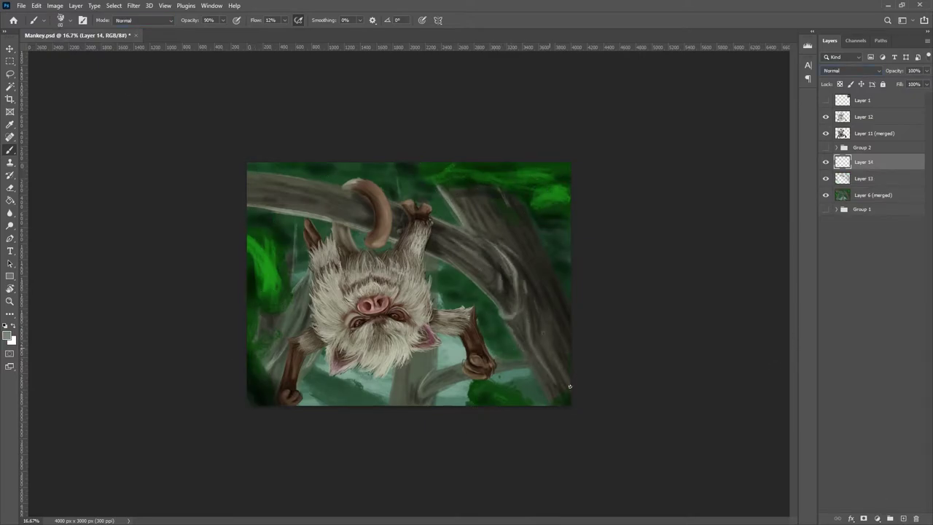
{"action": "left_click_drag", "start_coordinate": [456, 259], "coordinate": [499, 291]}
{"action": "left_click_drag", "start_coordinate": [347, 219], "coordinate": [263, 207]}
{"action": "left_click_drag", "start_coordinate": [361, 186], "coordinate": [248, 193]}
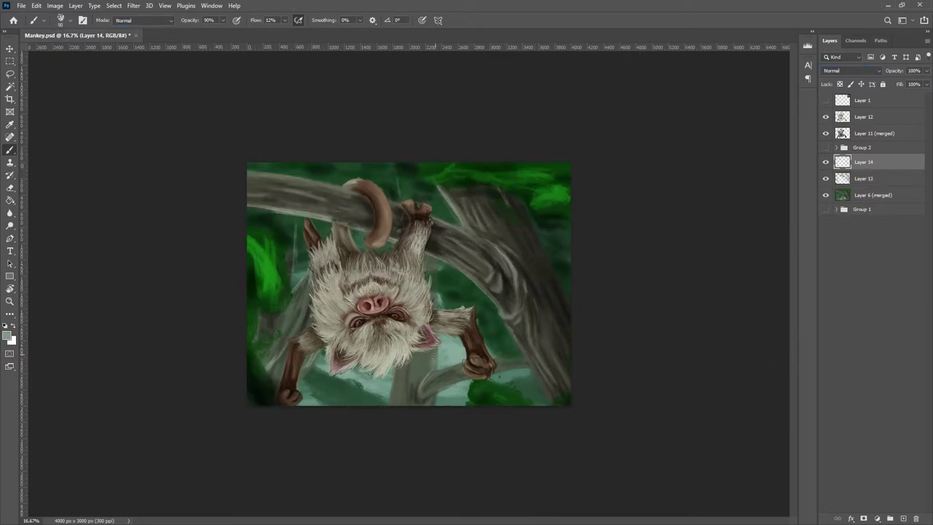
{"action": "mouse_move", "coordinate": [280, 253]}
{"action": "left_mouse_down"}
{"action": "mouse_move", "coordinate": [269, 405]}
{"action": "mouse_move", "coordinate": [336, 383]}
{"action": "left_mouse_up"}
{"action": "left_click", "coordinate": [364, 390], "text": "alt"}
{"action": "mouse_move", "coordinate": [277, 169]}
{"action": "left_mouse_down"}
{"action": "mouse_move", "coordinate": [360, 164]}
{"action": "mouse_move", "coordinate": [502, 207]}
{"action": "left_mouse_up"}
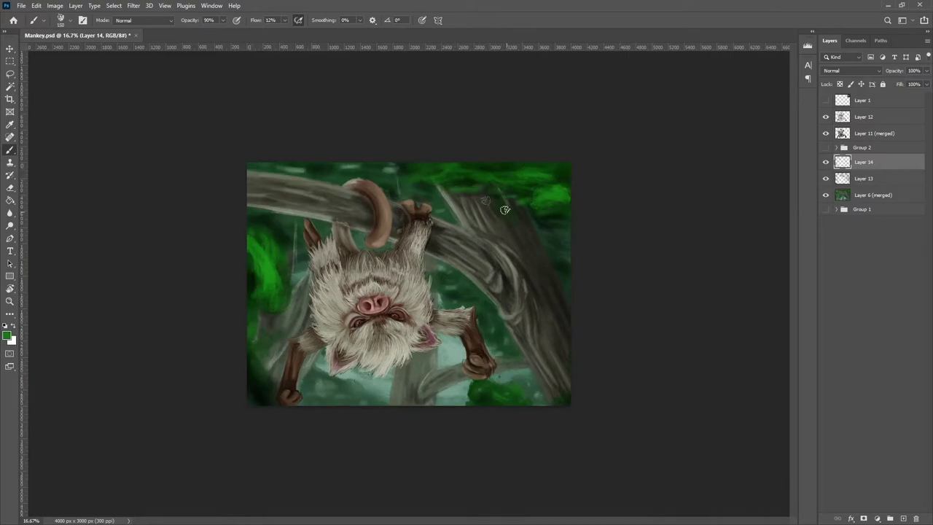
Step: Start a dark green leaf over the trunk on a new layer
{"action": "left_click", "coordinate": [271, 279], "text": "alt"}
{"action": "key", "text": "ctrl+shift+alt+n"}
{"action": "mouse_move", "coordinate": [486, 263]}
{"action": "left_mouse_down"}
{"action": "mouse_move", "coordinate": [514, 284]}
{"action": "mouse_move", "coordinate": [517, 219]}
{"action": "left_mouse_up"}
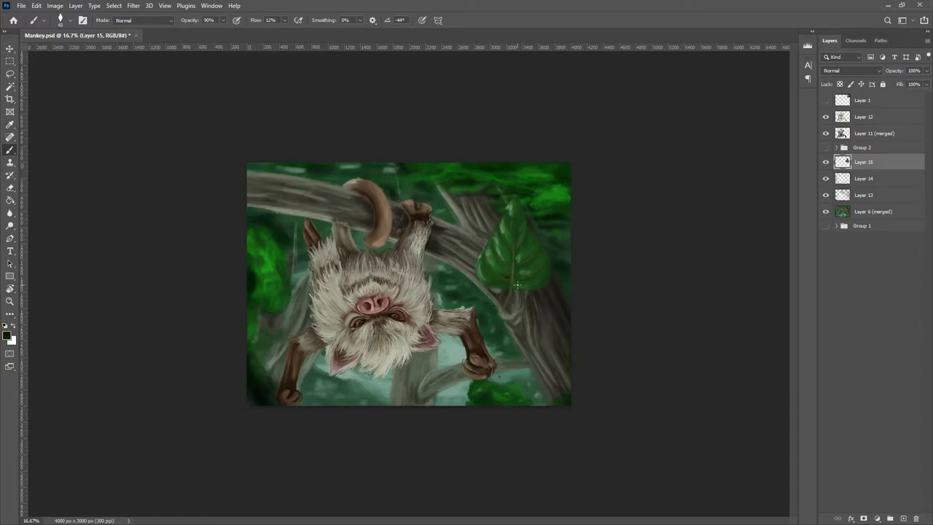
Step: Duplicate the leaf and spread transformed copies across the top of the image
{"action": "key", "text": "ctrl+alt+t"}
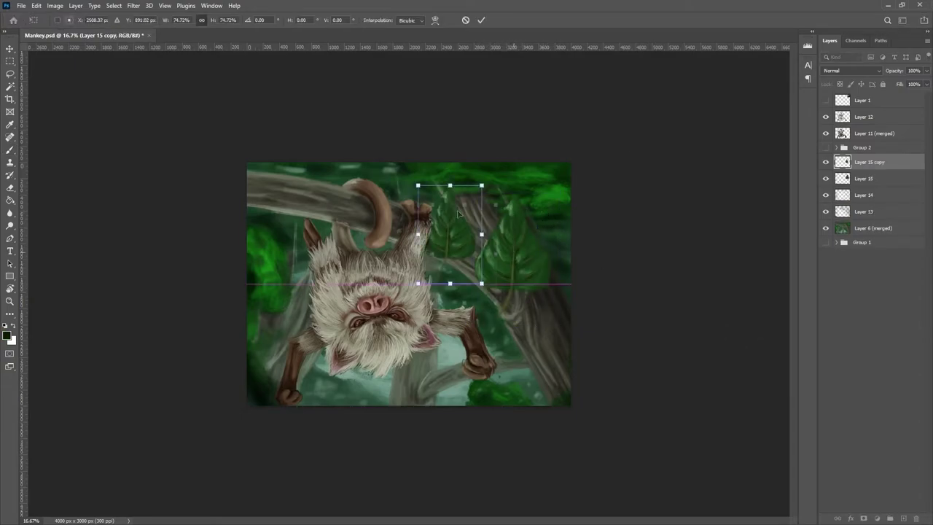
{"action": "left_click_drag", "start_coordinate": [447, 234], "coordinate": [492, 284]}
{"action": "key", "text": "Return"}
{"action": "key", "text": "ctrl+alt+t"}
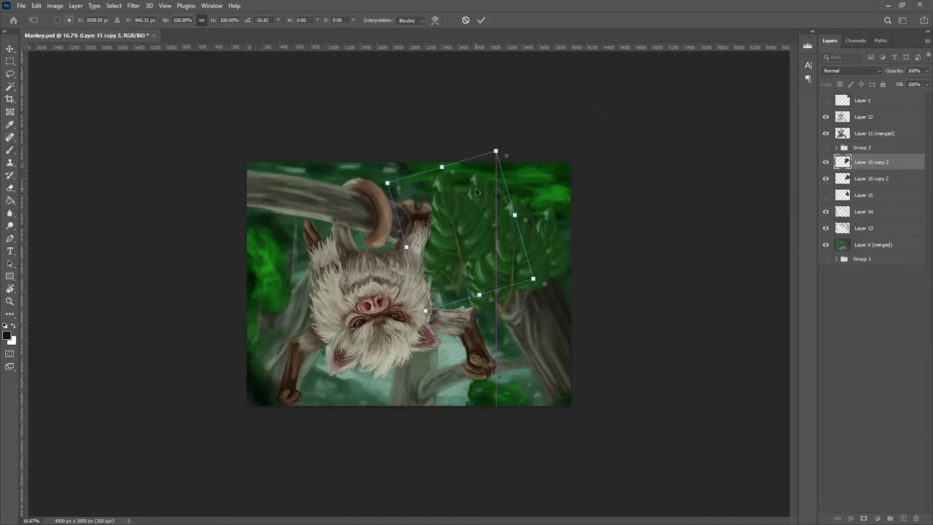
{"action": "mouse_move", "coordinate": [417, 251]}
{"action": "left_mouse_down"}
{"action": "mouse_move", "coordinate": [539, 190]}
{"action": "mouse_move", "coordinate": [452, 189]}
{"action": "left_mouse_up"}
{"action": "key", "text": "Return"}
{"action": "key", "text": "ctrl+alt+t"}
{"action": "key", "text": "Return"}
{"action": "key", "text": "ctrl+alt+t"}
{"action": "key", "text": "Return"}
{"action": "left_click_drag", "start_coordinate": [904, 170], "coordinate": [896, 252]}
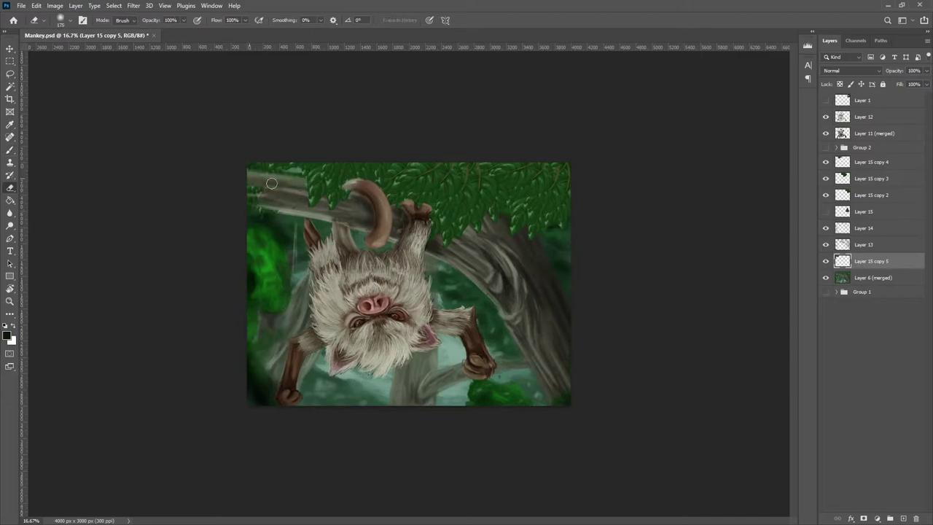
Step: Place more leaf copies down the left side, rotate one at the lower left, and move one right
{"action": "key", "text": "e"}
{"action": "key", "text": "ctrl+alt+t"}
{"action": "left_click_drag", "start_coordinate": [569, 306], "coordinate": [343, 495]}
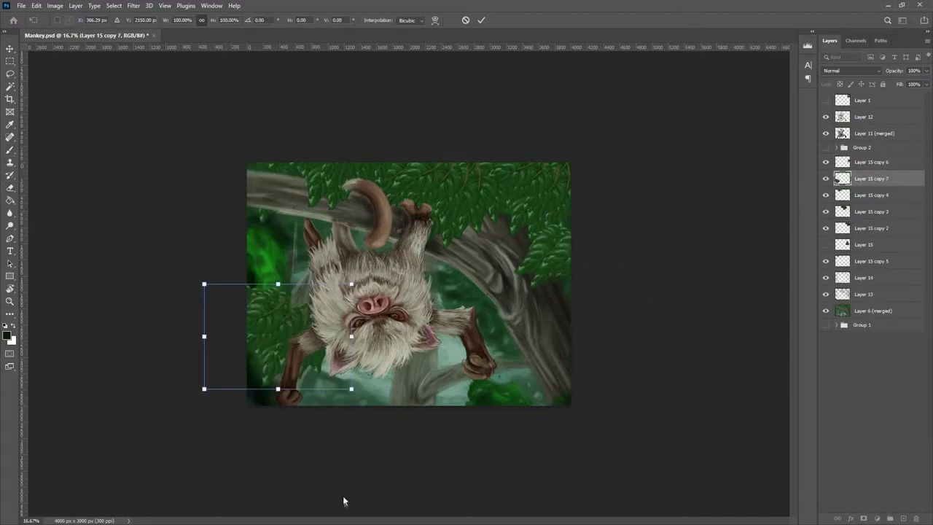
{"action": "key", "text": "Return"}
{"action": "key", "text": "ctrl+alt+t"}
{"action": "key", "text": "Return"}
{"action": "key", "text": "ctrl+alt+t"}
{"action": "left_click_drag", "start_coordinate": [286, 368], "coordinate": [248, 365]}
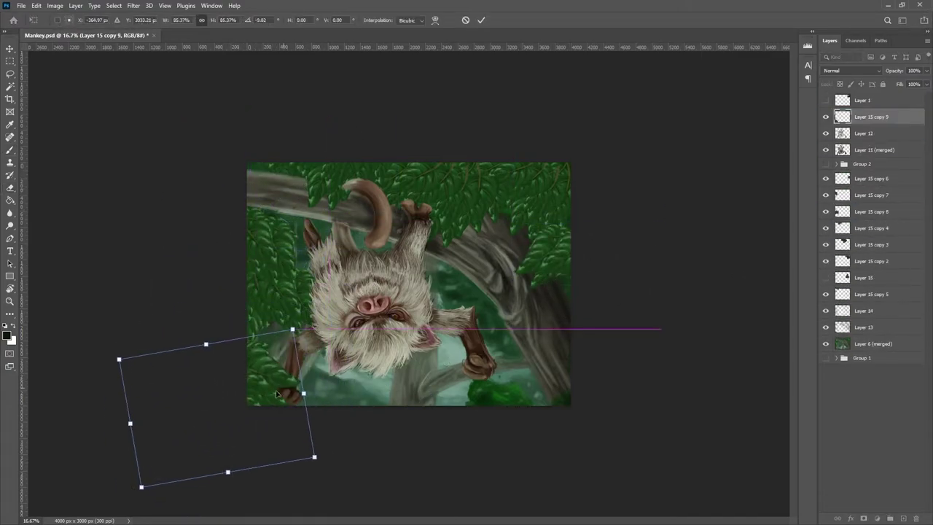
{"action": "key", "text": "Return"}
{"action": "key", "text": "ctrl+alt+t"}
{"action": "left_click_drag", "start_coordinate": [247, 408], "coordinate": [481, 313]}
{"action": "key", "text": "Return"}
Step: Erase leaves covering the tree trunk and move another leaf copy to the bottom edge
{"action": "key", "text": "e"}
{"action": "left_click_drag", "start_coordinate": [481, 277], "coordinate": [510, 349]}
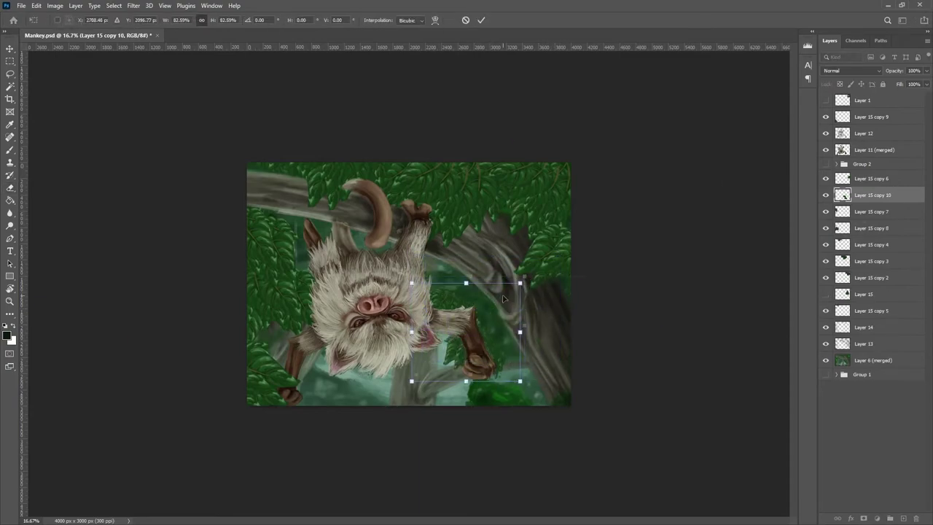
{"action": "key", "text": "b"}
{"action": "key", "text": "e"}
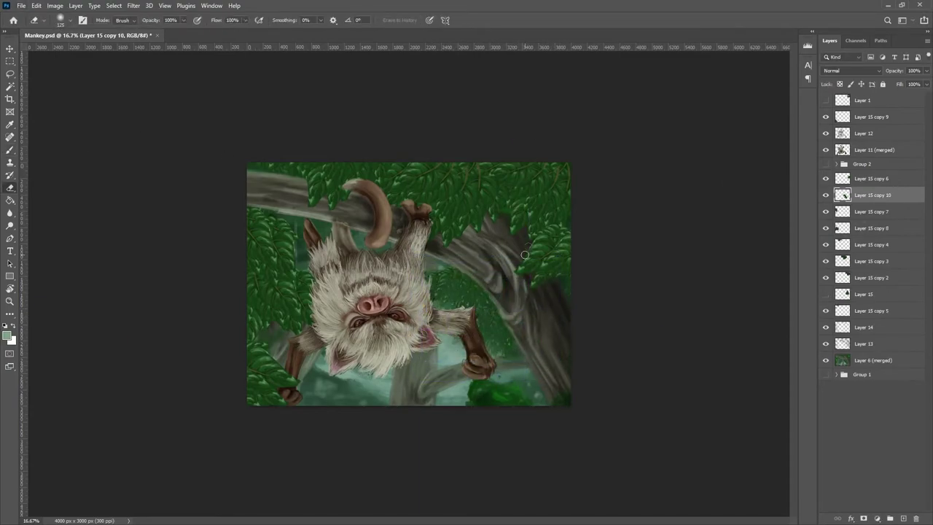
{"action": "key", "text": "ctrl+alt+t"}
{"action": "left_click_drag", "start_coordinate": [520, 402], "coordinate": [360, 405]}
Step: Confirm the bottom-left leaf, merge two leaf copies, and paint a light haze along the bottom
{"action": "key", "text": "Return"}
{"action": "key", "text": "ctrl+e"}
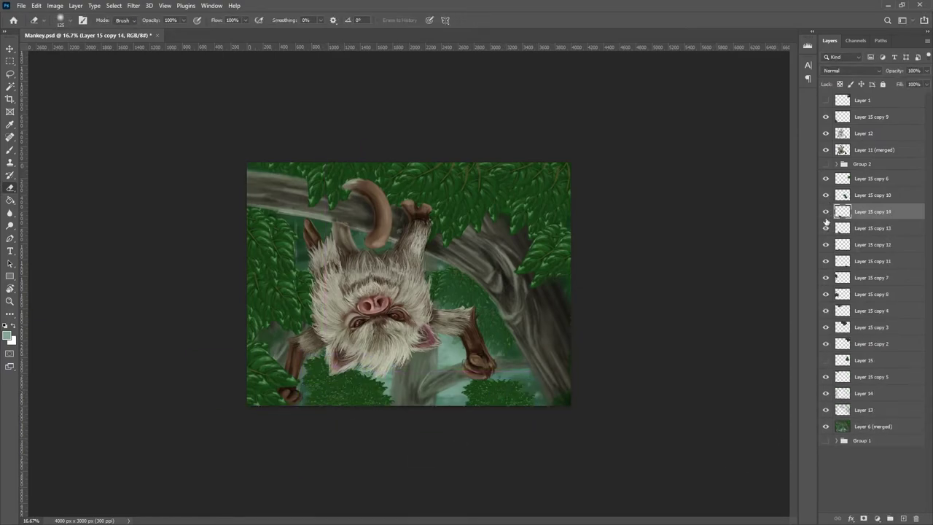
{"action": "key", "text": "ctrl+e"}
{"action": "key", "text": "ctrl+e"}
{"action": "key", "text": "b"}
{"action": "left_click_drag", "start_coordinate": [317, 383], "coordinate": [386, 393]}
{"action": "left_click_drag", "start_coordinate": [466, 390], "coordinate": [524, 397]}
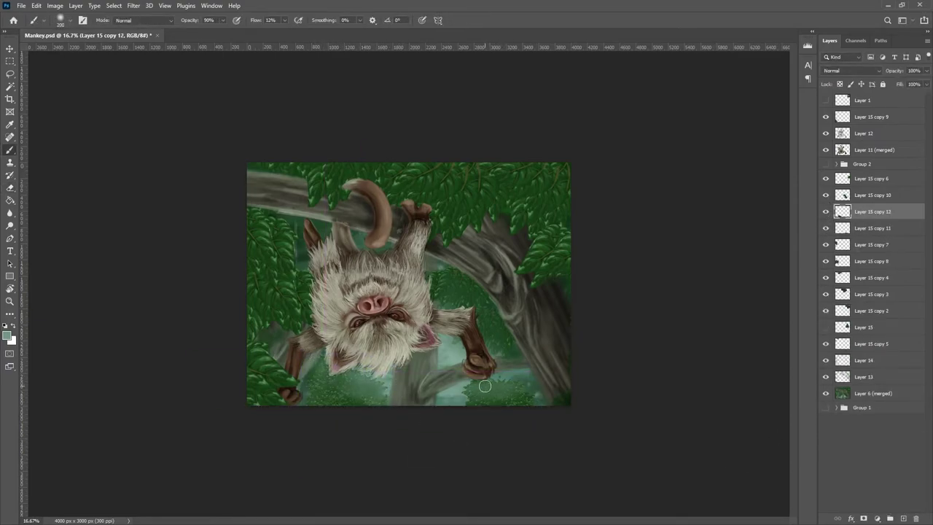
Step: Duplicate the leaf layer and move the new copy into the lower-right corner
{"action": "key", "text": "ctrl+j"}
{"action": "key", "text": "ctrl+t"}
{"action": "key", "text": "Return"}
{"action": "key", "text": "e"}
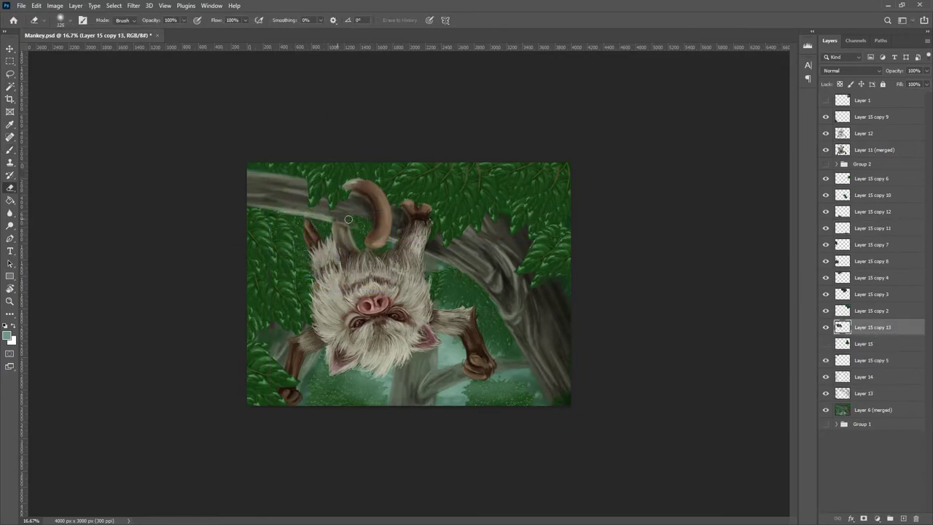
{"action": "key", "text": "ctrl+j"}
{"action": "key", "text": "ctrl+t"}
{"action": "left_click_drag", "start_coordinate": [539, 415], "coordinate": [578, 363]}
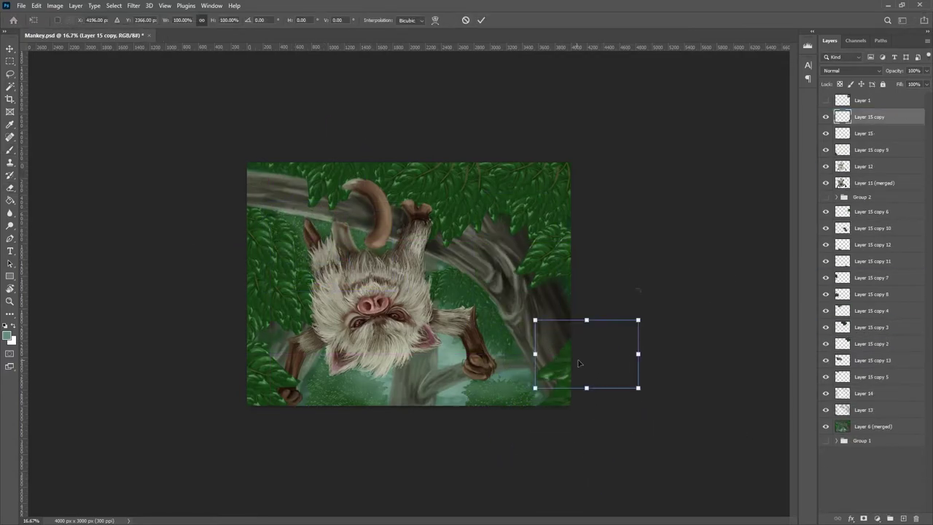
{"action": "key", "text": "Return"}
Step: Merge the many leaf copy layers down into a few combined leaf layers
{"action": "key", "text": "b"}
{"action": "key", "text": "ctrl+e"}
{"action": "left_click", "coordinate": [867, 211]}
{"action": "key", "text": "ctrl+e"}
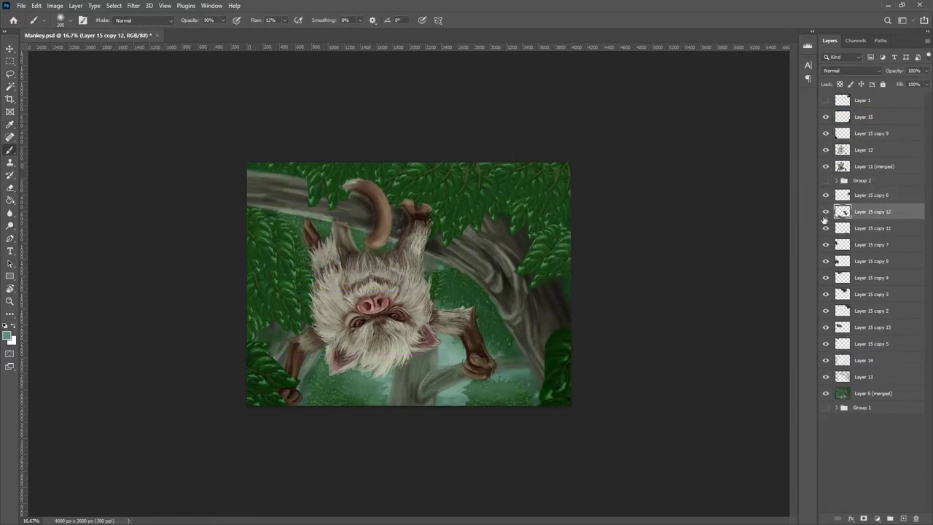
{"action": "left_click_drag", "start_coordinate": [824, 219], "coordinate": [826, 248]}
{"action": "key", "text": "ctrl+e"}
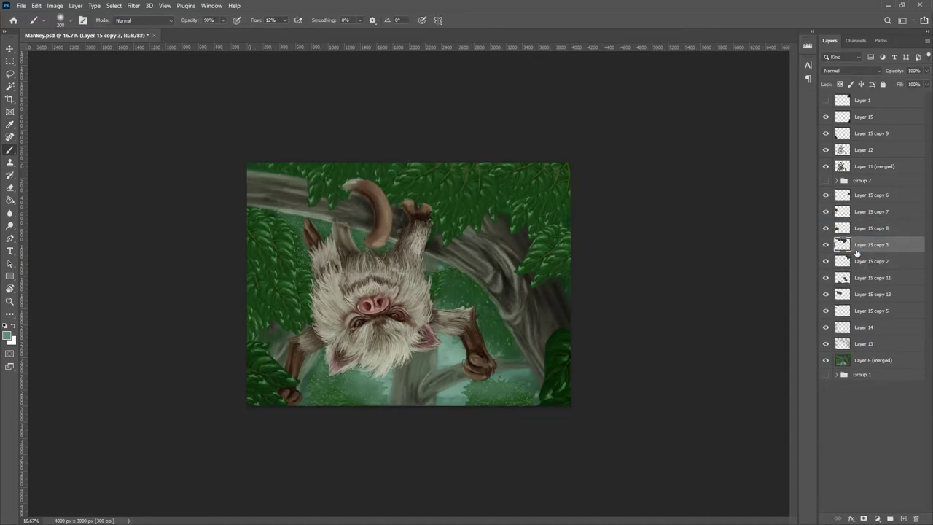
{"action": "key", "text": "ctrl+e"}
{"action": "left_click", "coordinate": [867, 261]}
{"action": "key", "text": "ctrl+e"}
{"action": "key", "text": "ctrl+e"}
{"action": "left_click", "coordinate": [867, 194]}
{"action": "key", "text": "ctrl+e"}
{"action": "key", "text": "ctrl+e"}
{"action": "key", "text": "ctrl+e"}
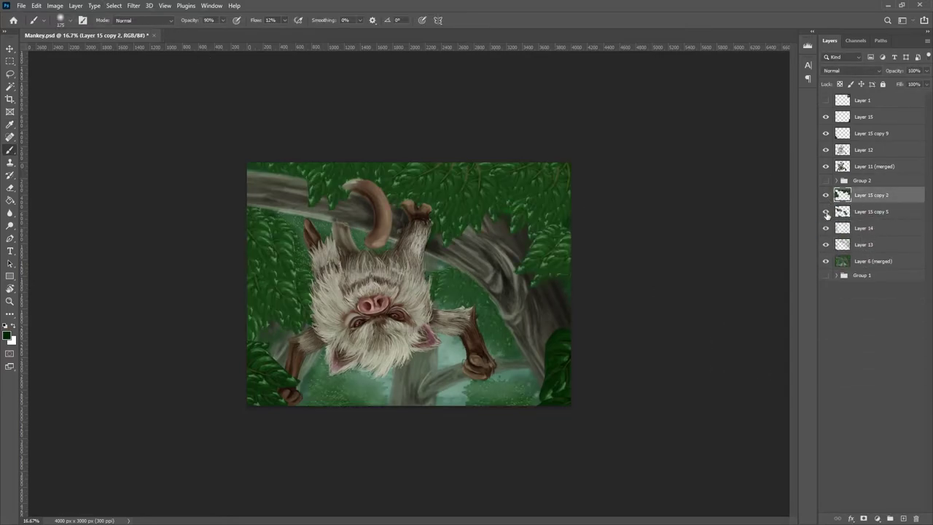
Step: Erase the unwanted leftover leaf areas on the right, left and top of the scene
{"action": "key", "text": "e"}
{"action": "left_click_drag", "start_coordinate": [554, 175], "coordinate": [576, 247]}
{"action": "left_click_drag", "start_coordinate": [255, 262], "coordinate": [270, 321]}
{"action": "left_click_drag", "start_coordinate": [321, 171], "coordinate": [335, 196]}
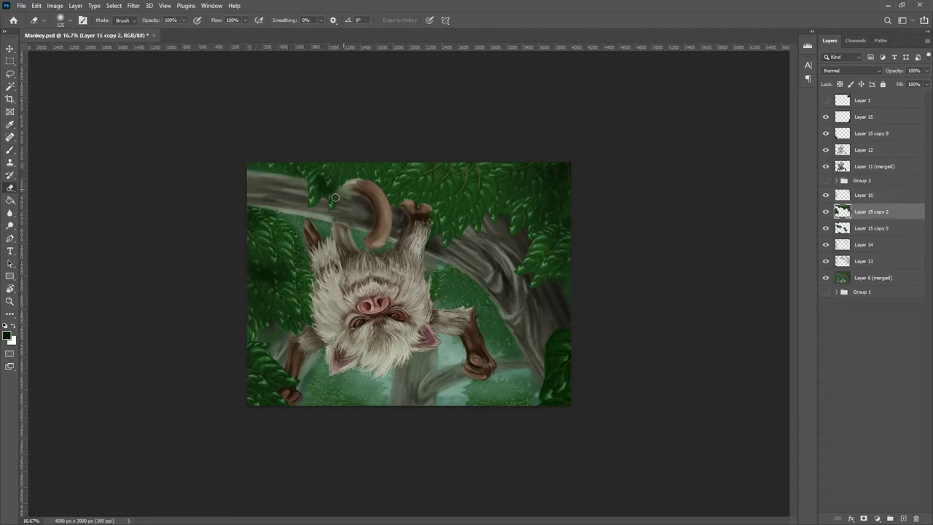
{"action": "key", "text": "b"}
{"action": "key", "text": "alt+bracketright"}
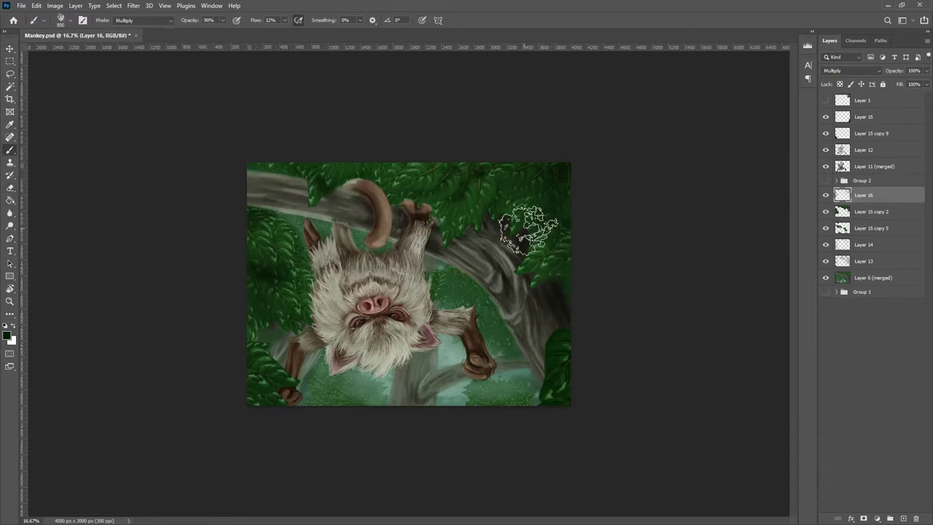
Step: Add a shading layer with a smaller brush and erase shadow off the head's top and side fur
{"action": "key", "text": "bracketleft"}
{"action": "key", "text": "bracketleft"}
{"action": "key", "text": "bracketleft"}
{"action": "key", "text": "ctrl+shift+alt+n"}
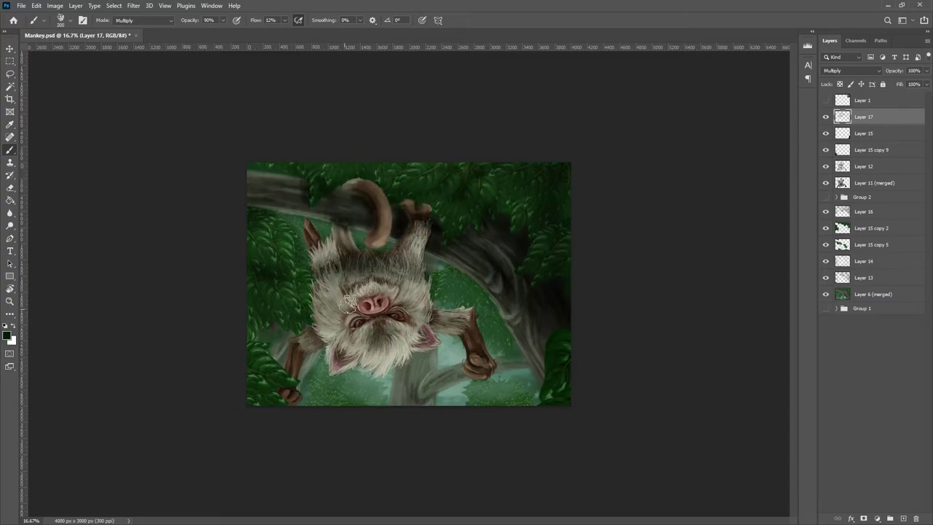
{"action": "key", "text": "e"}
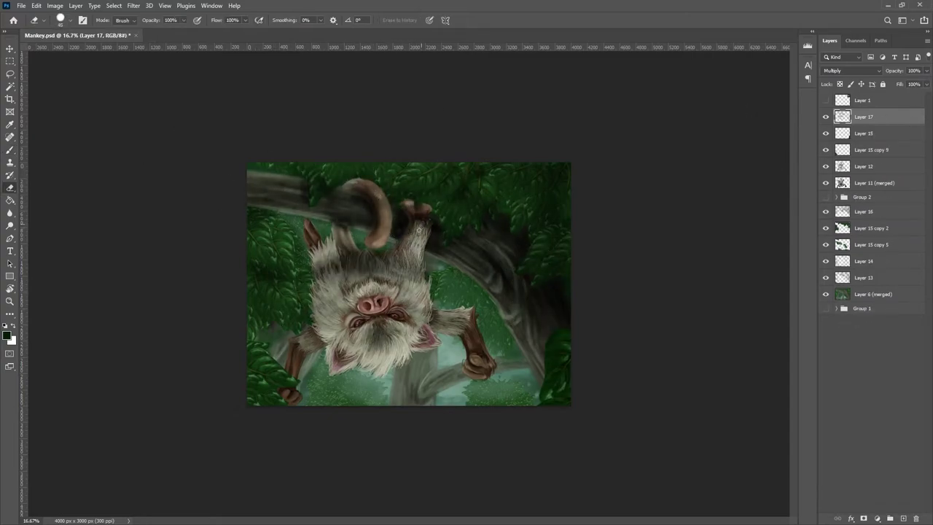
{"action": "left_click_drag", "start_coordinate": [329, 273], "coordinate": [382, 260]}
{"action": "left_click_drag", "start_coordinate": [325, 269], "coordinate": [314, 295]}
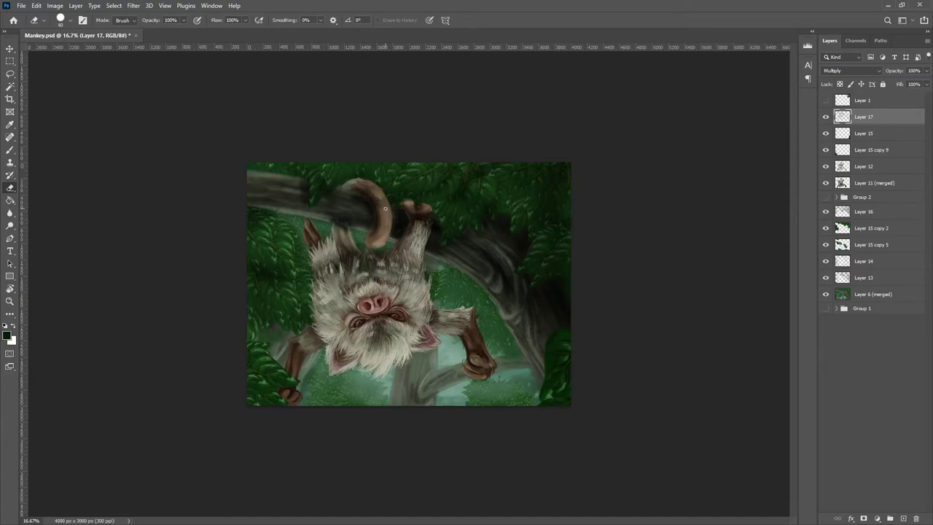
{"action": "key", "text": "b"}
Step: Add a new layer above Layer 12 and zoom in on the monkey's face
{"action": "left_click", "coordinate": [867, 166]}
{"action": "key", "text": "ctrl+shift+alt+n"}
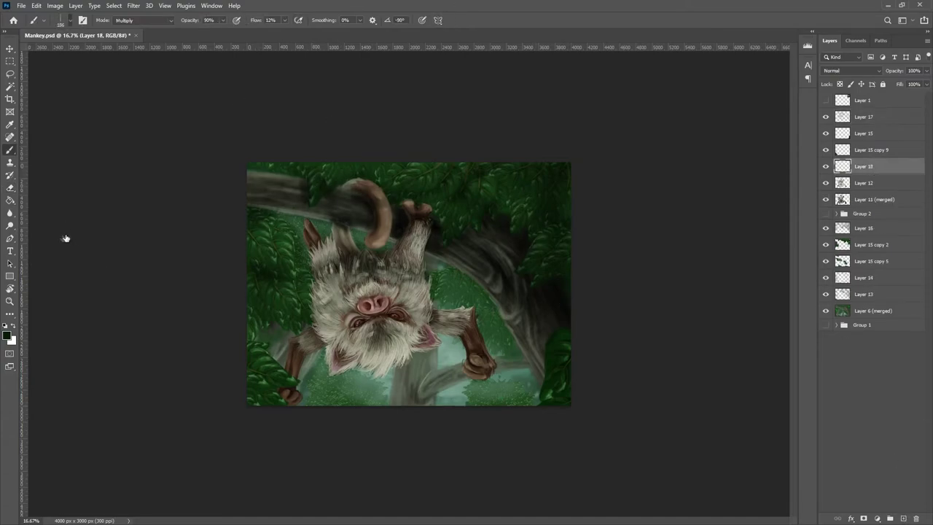
{"action": "key", "text": "ctrl+plus"}
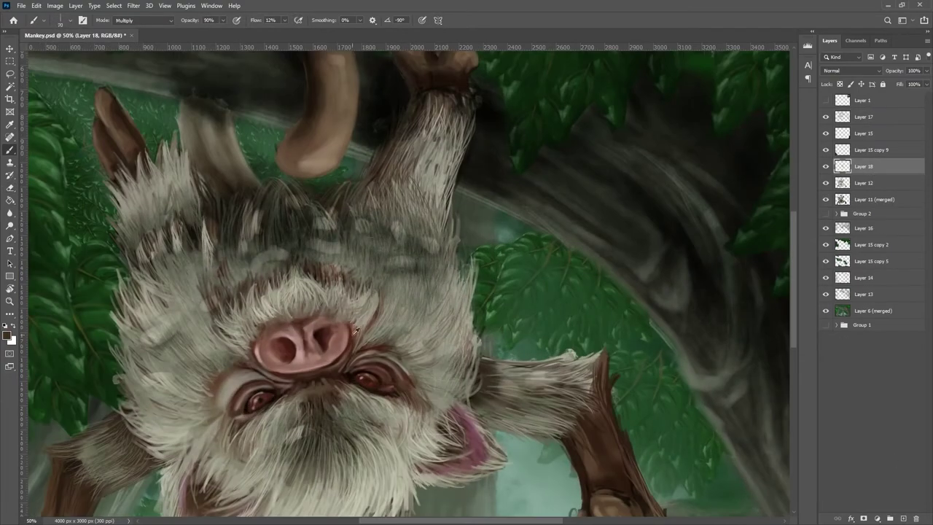
Step: Delete the dark shadow layer after a trial shading stroke on the face
{"action": "left_click_drag", "start_coordinate": [431, 327], "coordinate": [364, 277]}
{"action": "left_click", "coordinate": [867, 116]}
{"action": "key", "text": "ctrl+minus"}
{"action": "key", "text": "ctrl+minus"}
{"action": "key", "text": "ctrl+minus"}
{"action": "key", "text": "Delete"}
{"action": "key", "text": "ctrl+plus"}
{"action": "key", "text": "ctrl+plus"}
{"action": "key", "text": "ctrl+plus"}
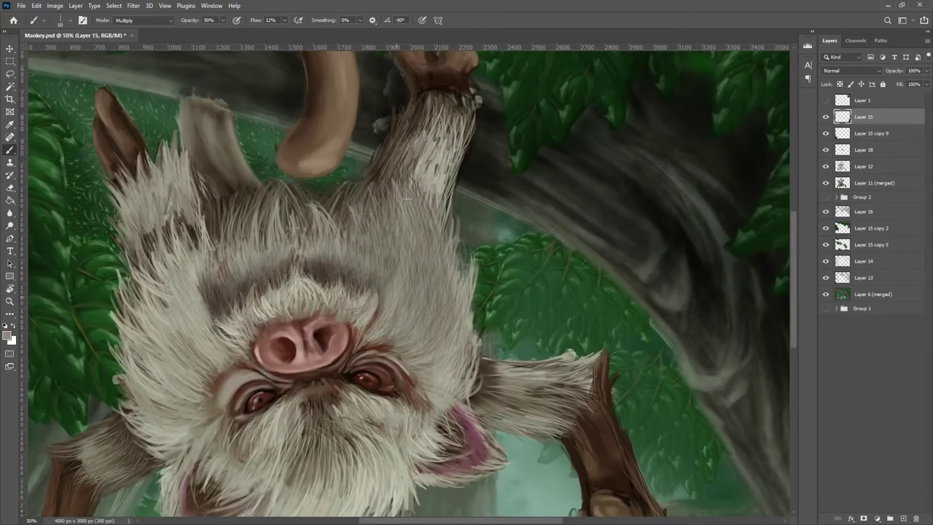
{"action": "key", "text": "ctrl+minus"}
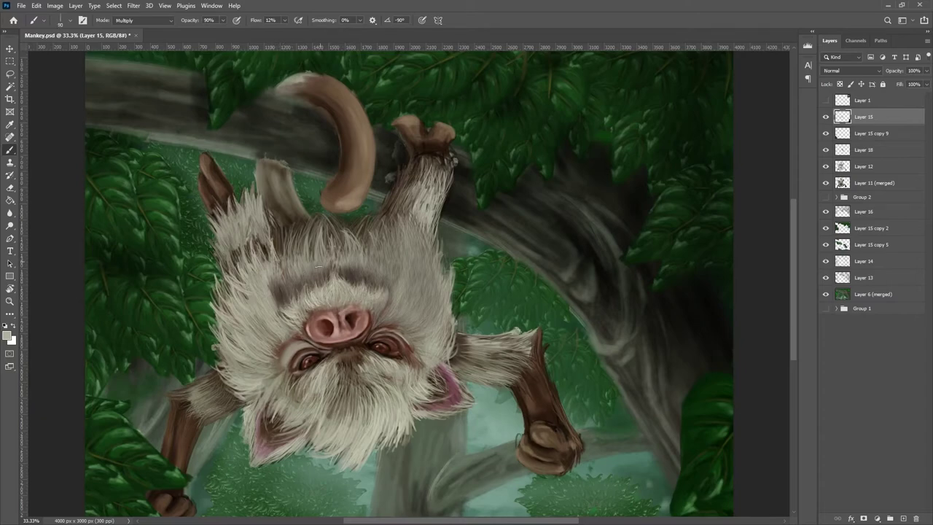
Step: Sample a tan fur colour and paint light fur strands on the chin, cheek, head and forehead
{"action": "left_click", "coordinate": [245, 357], "text": "alt"}
{"action": "left_click", "coordinate": [242, 280], "text": "alt"}
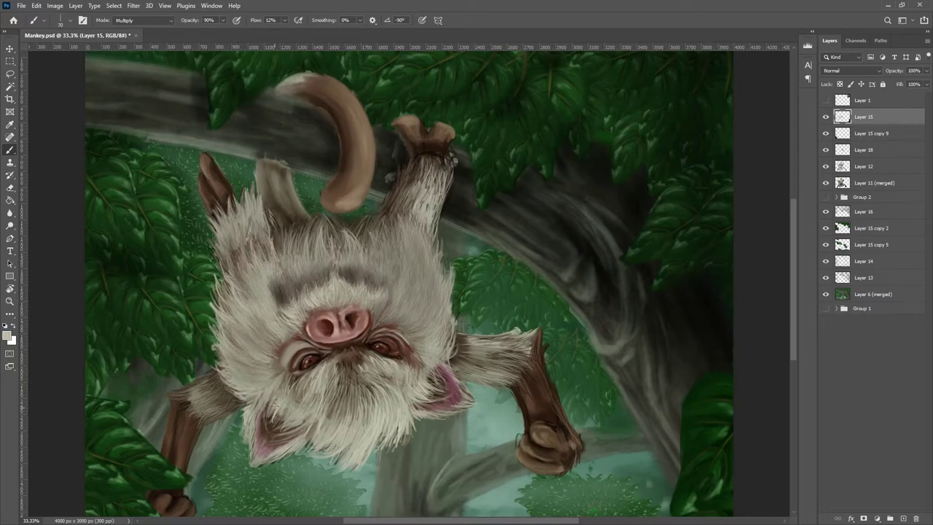
{"action": "mouse_move", "coordinate": [277, 408]}
{"action": "left_mouse_down"}
{"action": "mouse_move", "coordinate": [357, 398]}
{"action": "mouse_move", "coordinate": [444, 321]}
{"action": "left_mouse_up"}
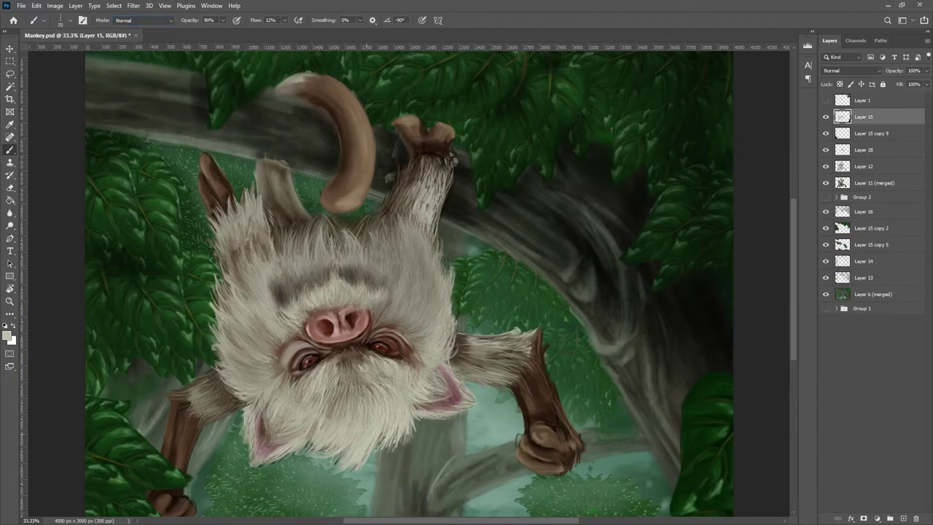
{"action": "left_click_drag", "start_coordinate": [356, 416], "coordinate": [445, 379]}
{"action": "left_click_drag", "start_coordinate": [415, 255], "coordinate": [431, 306]}
{"action": "left_click_drag", "start_coordinate": [276, 284], "coordinate": [317, 284]}
{"action": "left_click_drag", "start_coordinate": [365, 241], "coordinate": [281, 242]}
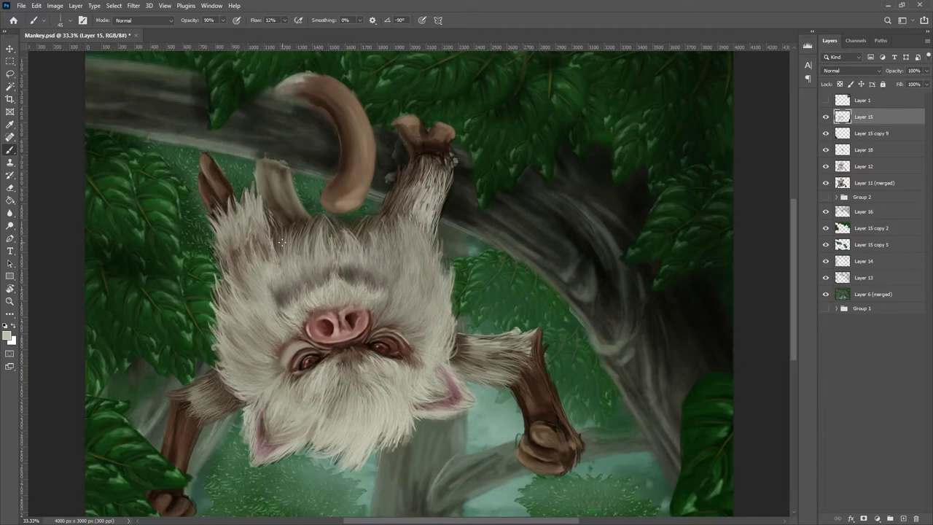
Step: Paint light beige fur on the raised and lower arms plus faint strands across the body
{"action": "left_click", "coordinate": [429, 179], "text": "alt"}
{"action": "left_click_drag", "start_coordinate": [419, 219], "coordinate": [446, 157]}
{"action": "left_click_drag", "start_coordinate": [467, 365], "coordinate": [539, 331]}
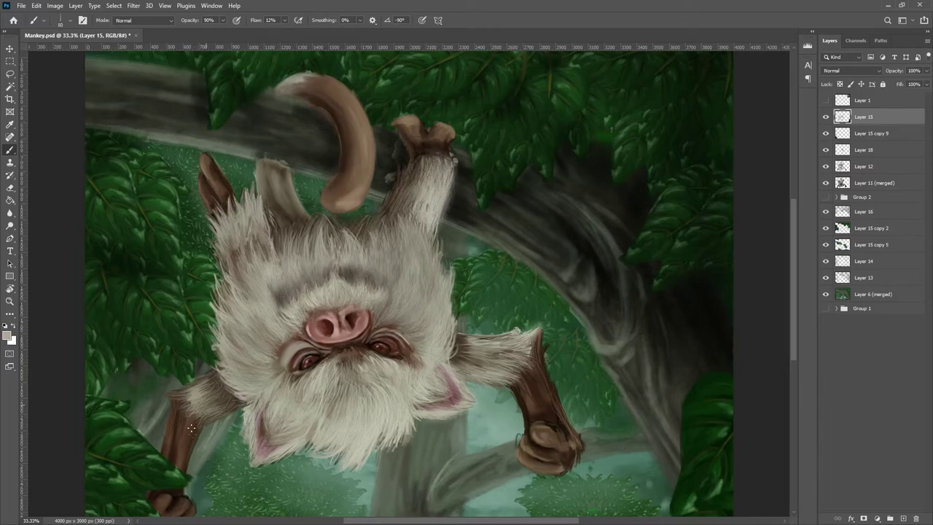
{"action": "left_click_drag", "start_coordinate": [208, 383], "coordinate": [190, 430]}
{"action": "left_click_drag", "start_coordinate": [219, 354], "coordinate": [239, 270]}
{"action": "left_click_drag", "start_coordinate": [350, 270], "coordinate": [379, 354]}
{"action": "left_click_drag", "start_coordinate": [306, 372], "coordinate": [357, 356]}
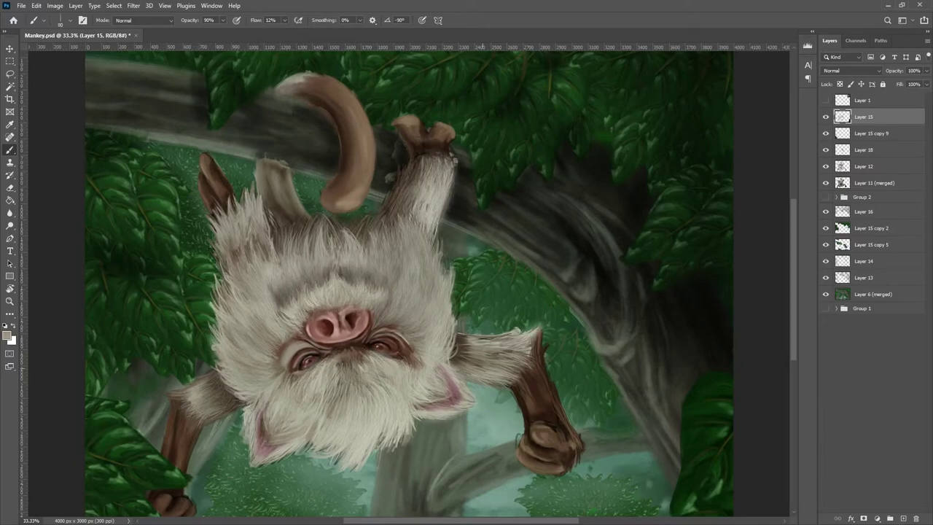
Step: Resample a light beige colour and paint a fur strand on the head's left side
{"action": "left_click", "coordinate": [326, 149], "text": "alt"}
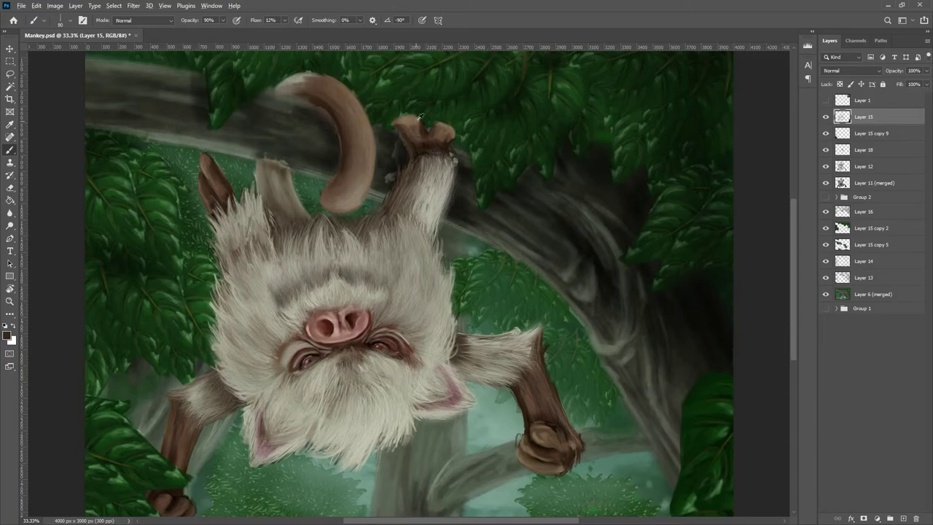
{"action": "left_click", "coordinate": [244, 251], "text": "alt"}
{"action": "left_click_drag", "start_coordinate": [255, 248], "coordinate": [233, 299]}
Step: Duplicate Layer 15, undo the duplicate, and zoom in on the arm
{"action": "key", "text": "ctrl+minus"}
{"action": "key", "text": "ctrl+j"}
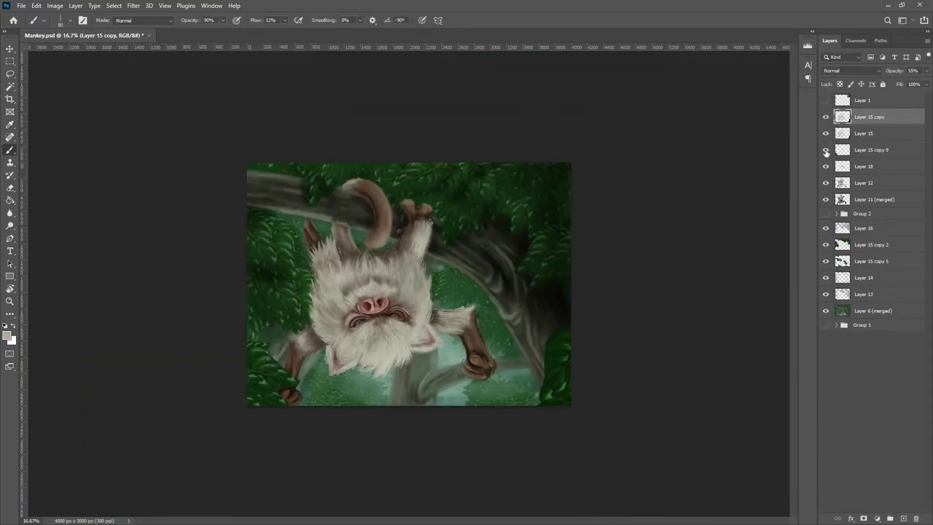
{"action": "key", "text": "e"}
{"action": "key", "text": "ctrl+z"}
{"action": "key", "text": "ctrl+plus"}
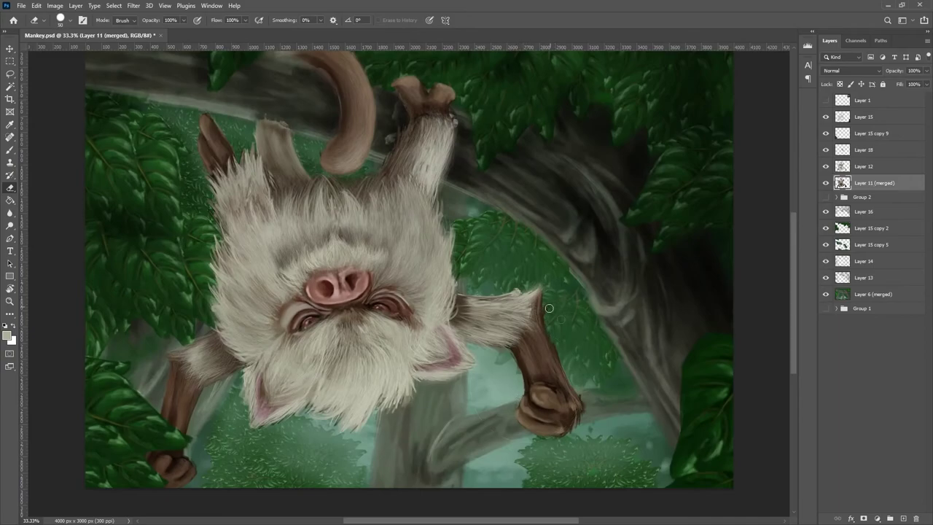
{"action": "key", "text": "b"}
{"action": "key", "text": "ctrl+plus"}
Step: Add a Multiply layer and paint dark brown shading on the arm and hand
{"action": "key", "text": "ctrl+shift+alt+n"}
{"action": "key", "text": "shift+alt+m"}
{"action": "mouse_move", "coordinate": [459, 233]}
{"action": "left_mouse_down"}
{"action": "mouse_move", "coordinate": [495, 371]}
{"action": "mouse_move", "coordinate": [487, 416]}
{"action": "left_mouse_up"}
{"action": "key", "text": "ctrl+minus"}
{"action": "key", "text": "ctrl+plus"}
{"action": "key", "text": "ctrl+minus"}
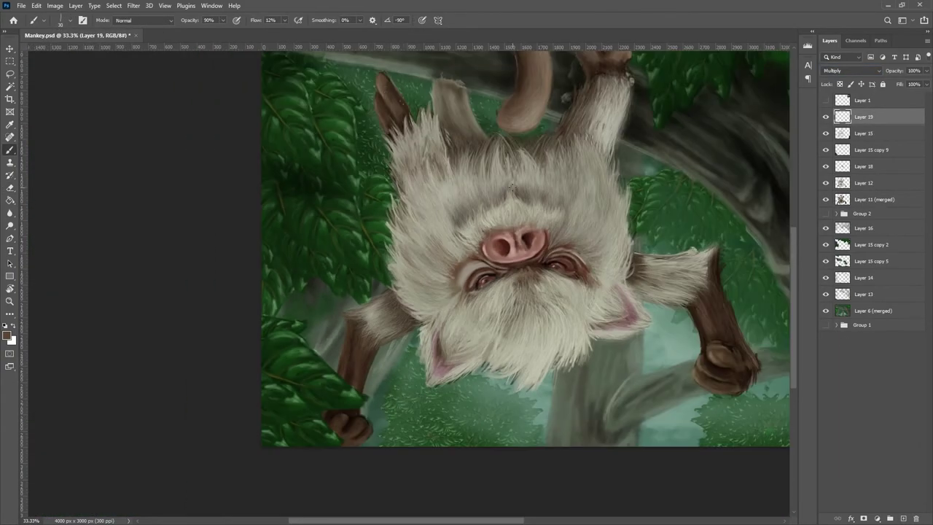
{"action": "key", "text": "bracketright"}
{"action": "key", "text": "bracketright"}
{"action": "key", "text": "bracketright"}
Step: On a new layer, paint light beige highlights along both arms
{"action": "key", "text": "ctrl+shift+alt+n"}
{"action": "left_click", "coordinate": [357, 146], "text": "alt"}
{"action": "left_click_drag", "start_coordinate": [513, 353], "coordinate": [510, 415]}
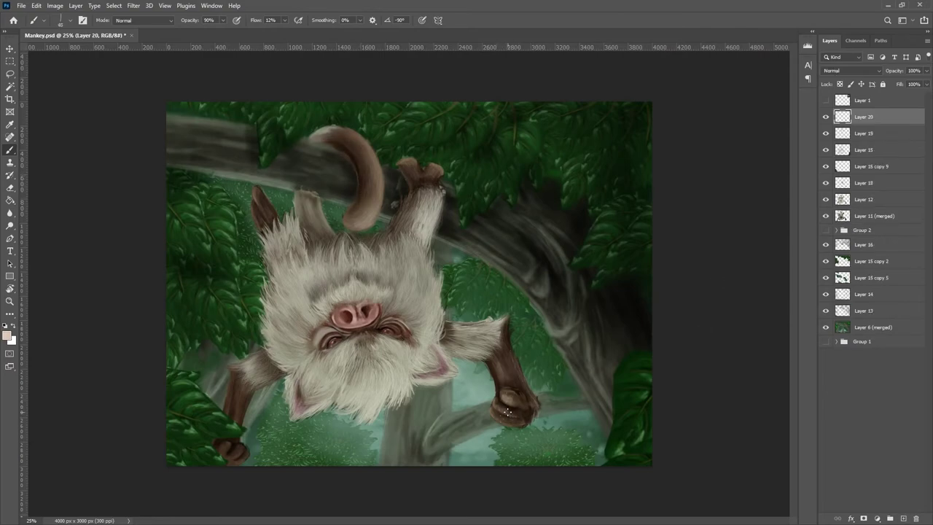
{"action": "left_click_drag", "start_coordinate": [499, 320], "coordinate": [507, 357]}
{"action": "left_click_drag", "start_coordinate": [237, 369], "coordinate": [237, 450]}
Step: On Layer 11 (merged), add light fur strands around the left ear, cheek, right side, belly and legs
{"action": "left_click", "coordinate": [341, 172], "text": "ctrl"}
{"action": "key", "text": "e"}
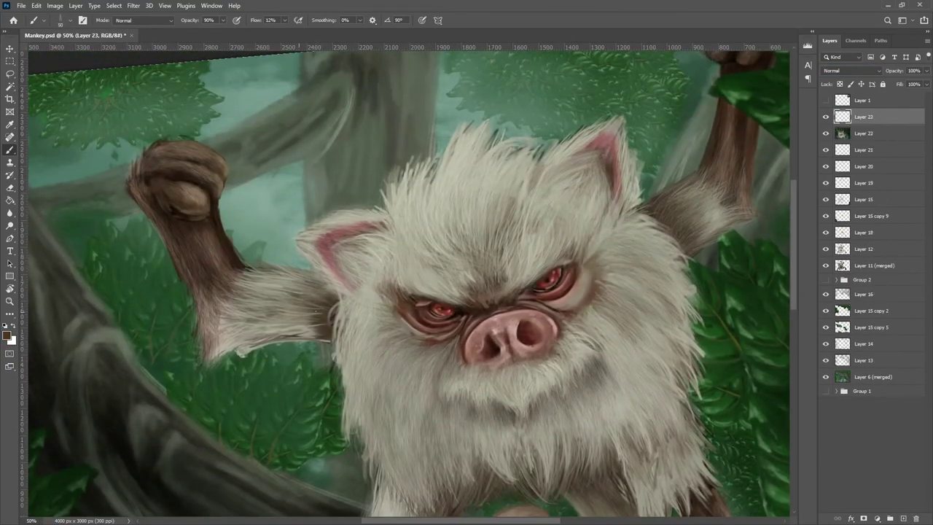
{"action": "mouse_move", "coordinate": [364, 219]}
{"action": "left_mouse_down"}
{"action": "mouse_move", "coordinate": [321, 233]}
{"action": "mouse_move", "coordinate": [320, 277]}
{"action": "left_mouse_up"}
{"action": "left_click_drag", "start_coordinate": [525, 364], "coordinate": [583, 291]}
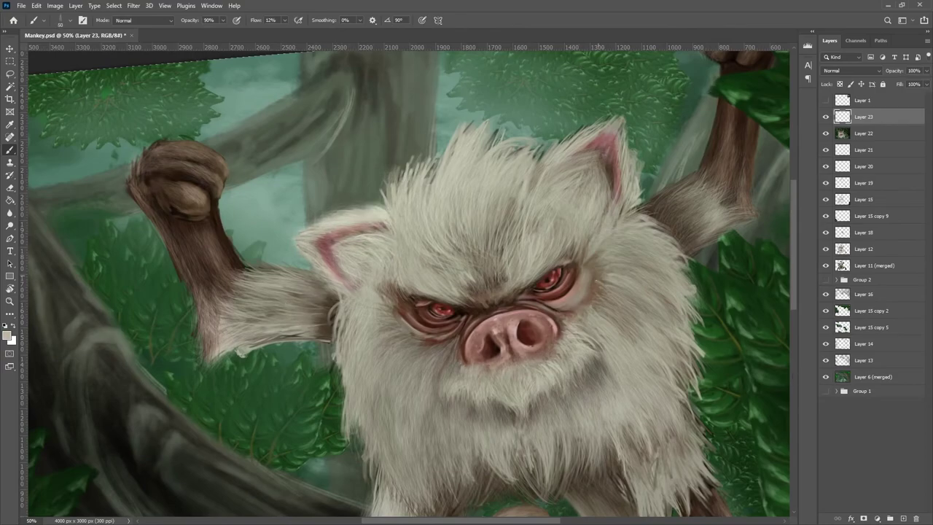
{"action": "left_click_drag", "start_coordinate": [408, 336], "coordinate": [383, 358]}
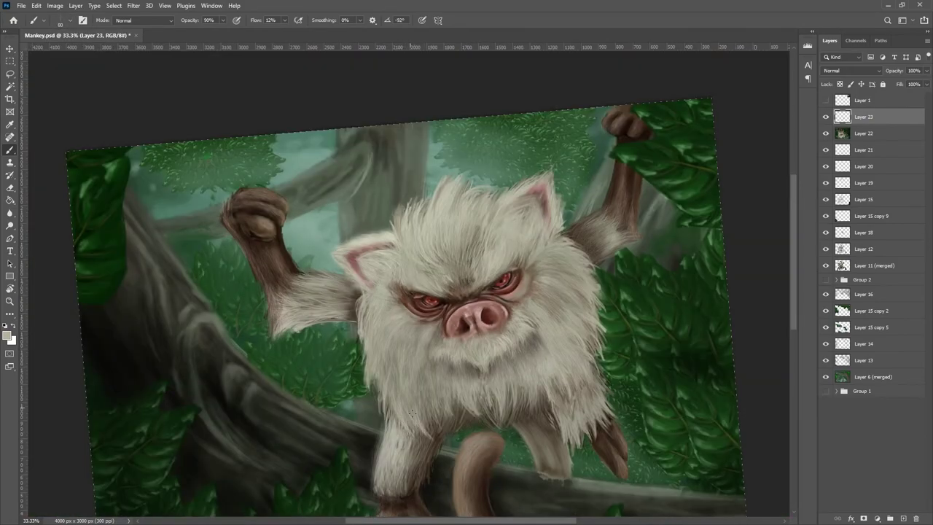
{"action": "left_click_drag", "start_coordinate": [460, 413], "coordinate": [536, 334]}
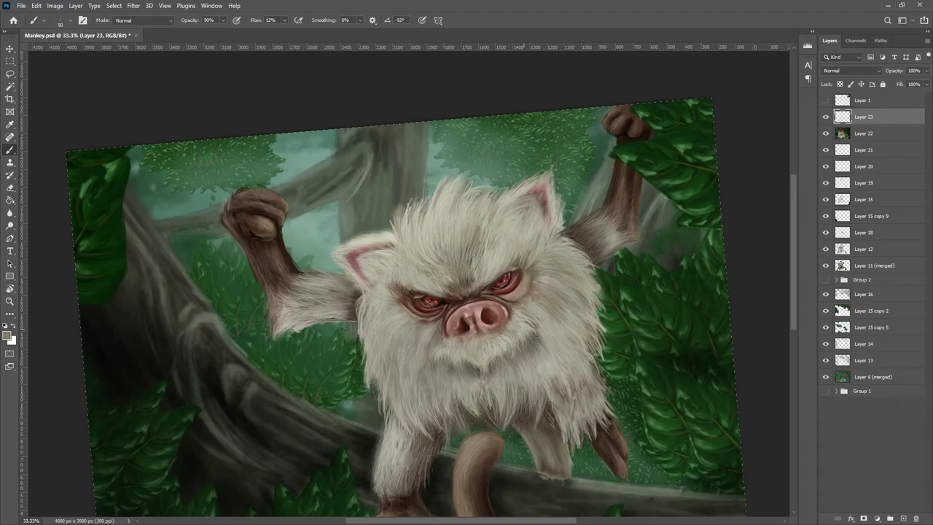